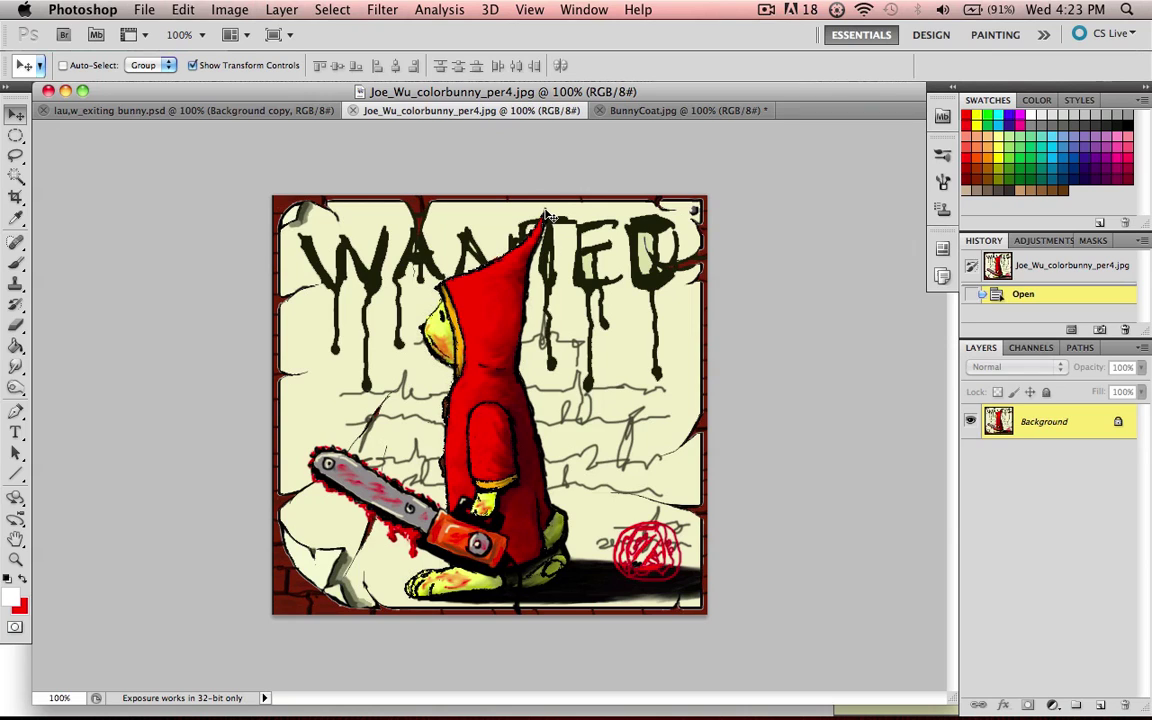
Step: Switch to BunnyCoat.jpg and inspect the Hat, Green thing and Background layers by toggling their visibility
click(650, 112)
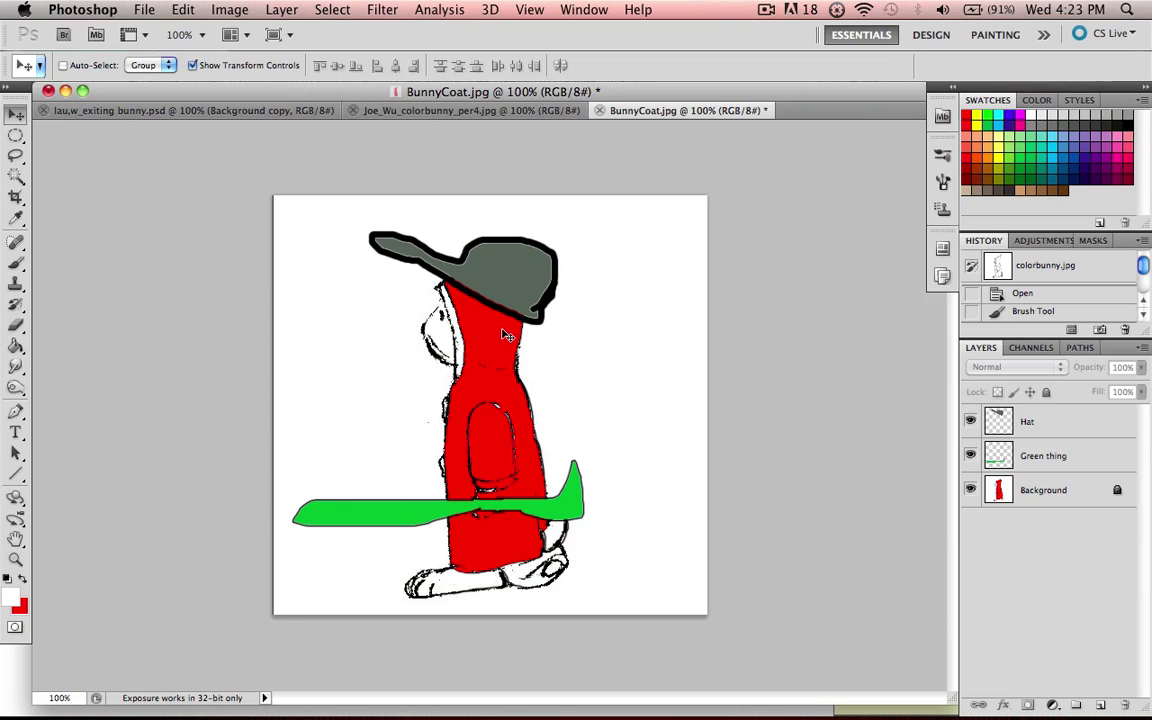
click(1035, 433)
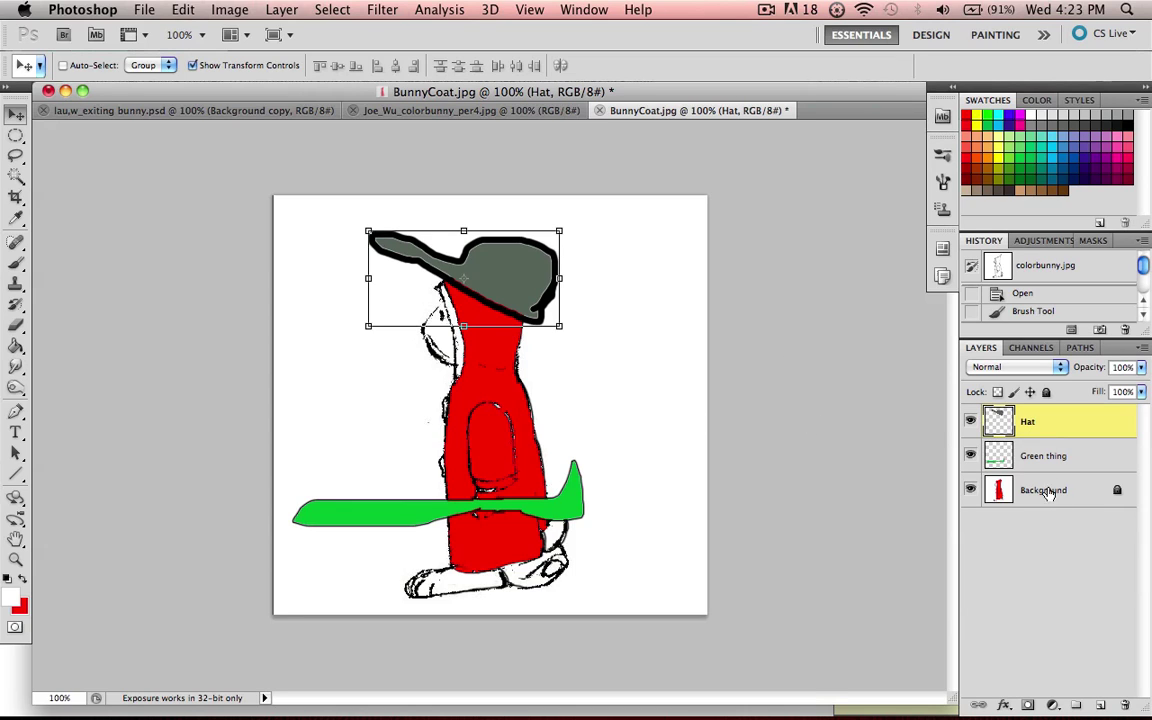
click(969, 421)
click(969, 421)
click(969, 455)
click(969, 455)
click(1045, 492)
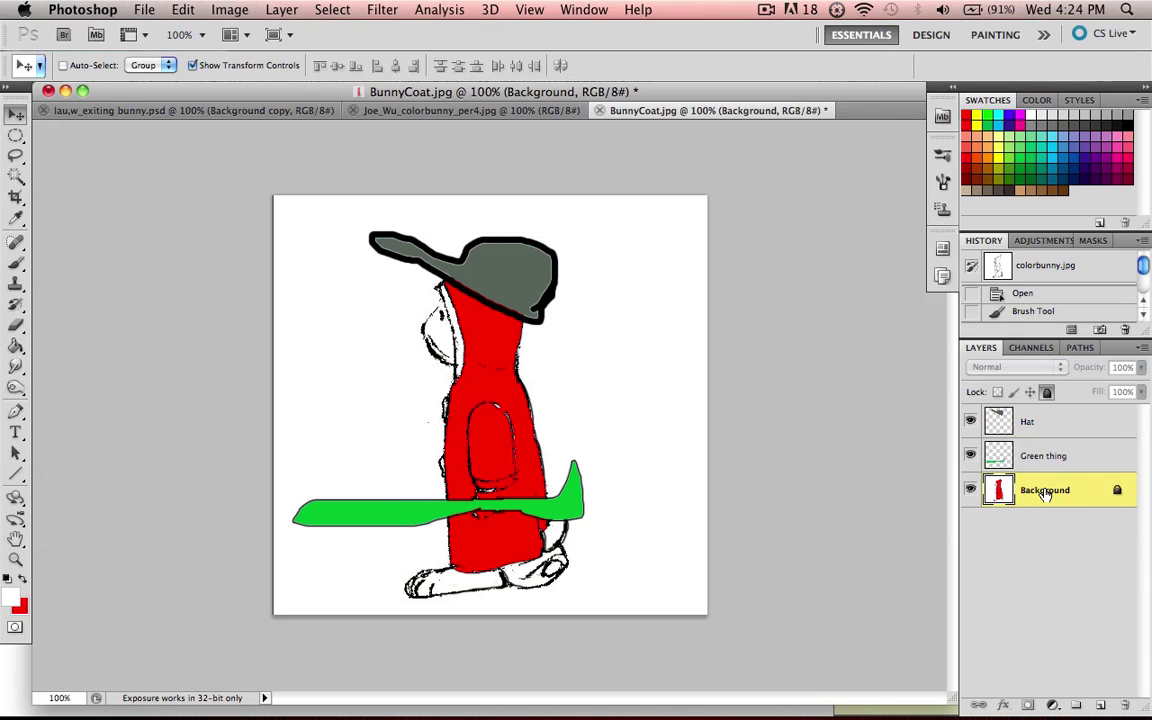
click(970, 489)
click(970, 489)
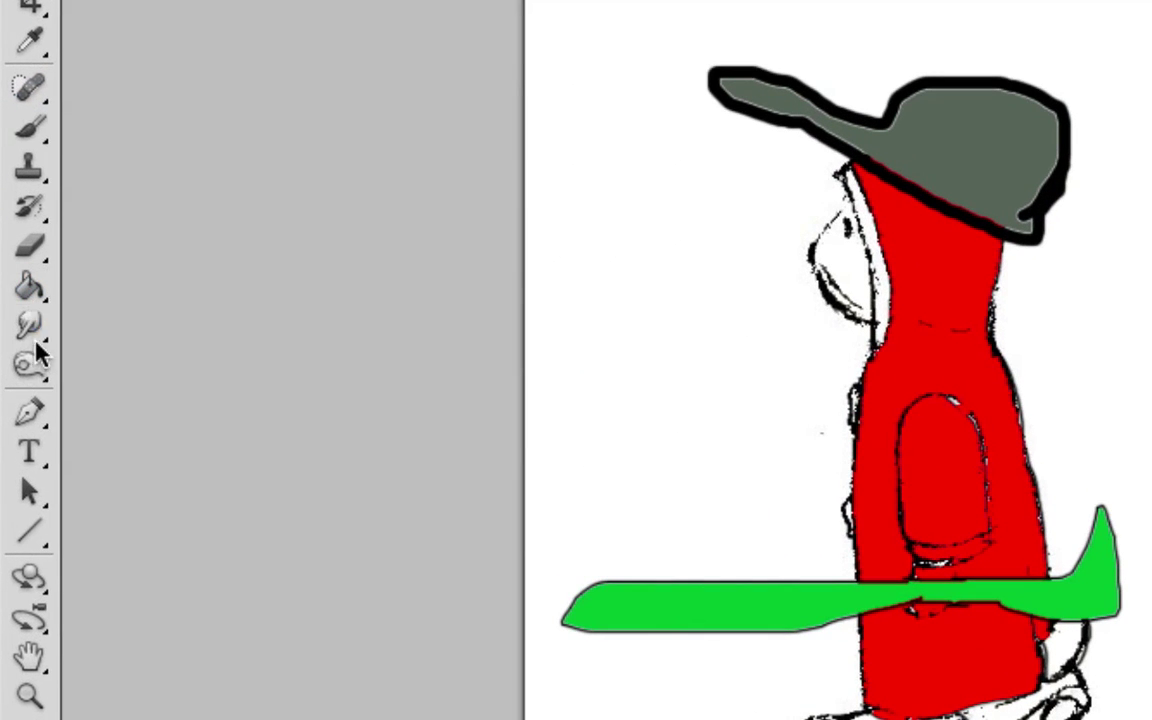
Step: Choose the Burn tool and duplicate the Background layer to keep the original untouched
click(18, 372)
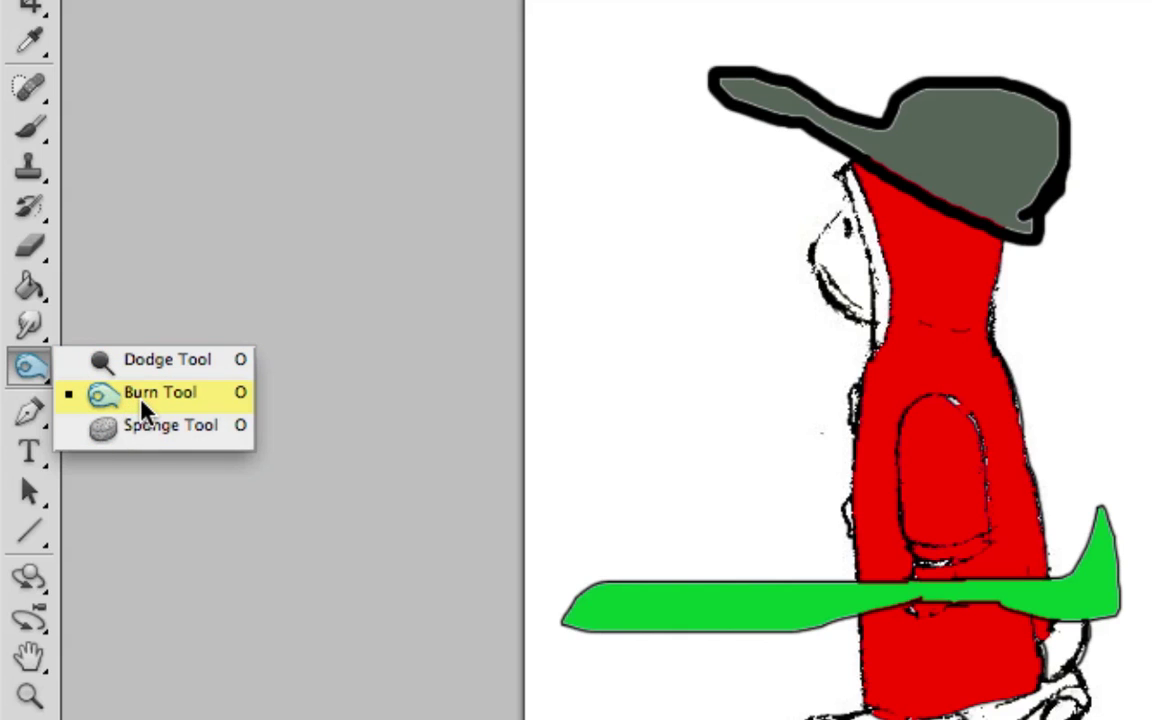
click(108, 401)
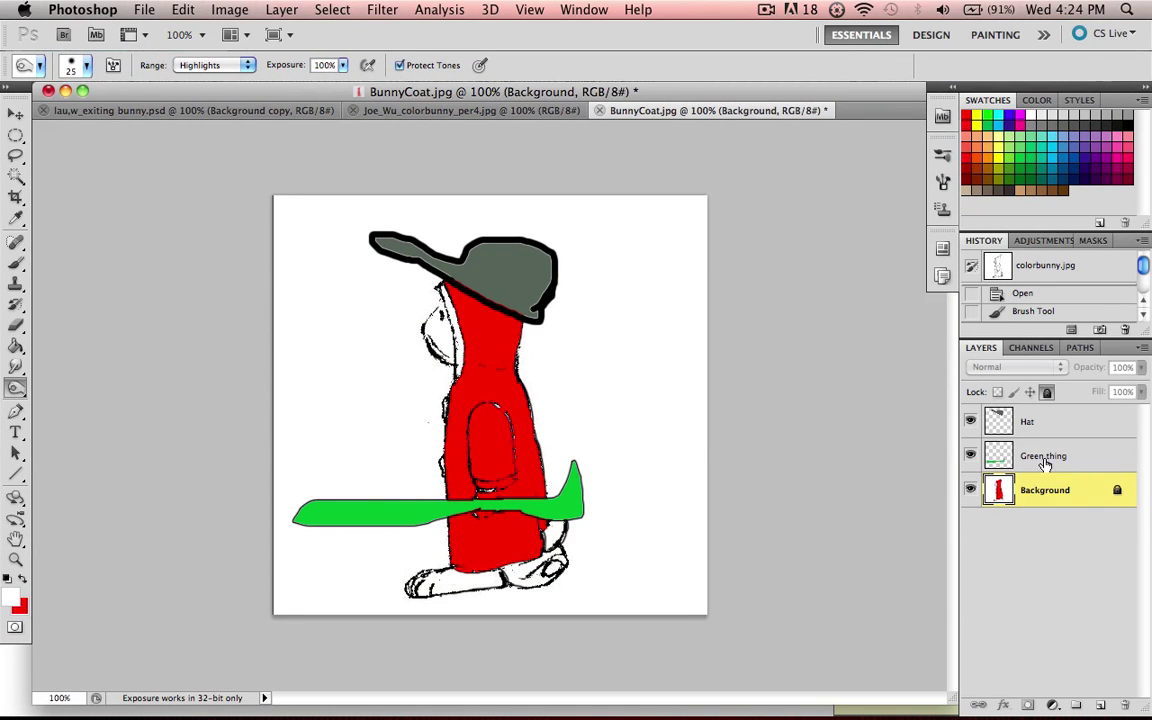
click(990, 458)
click(1010, 492)
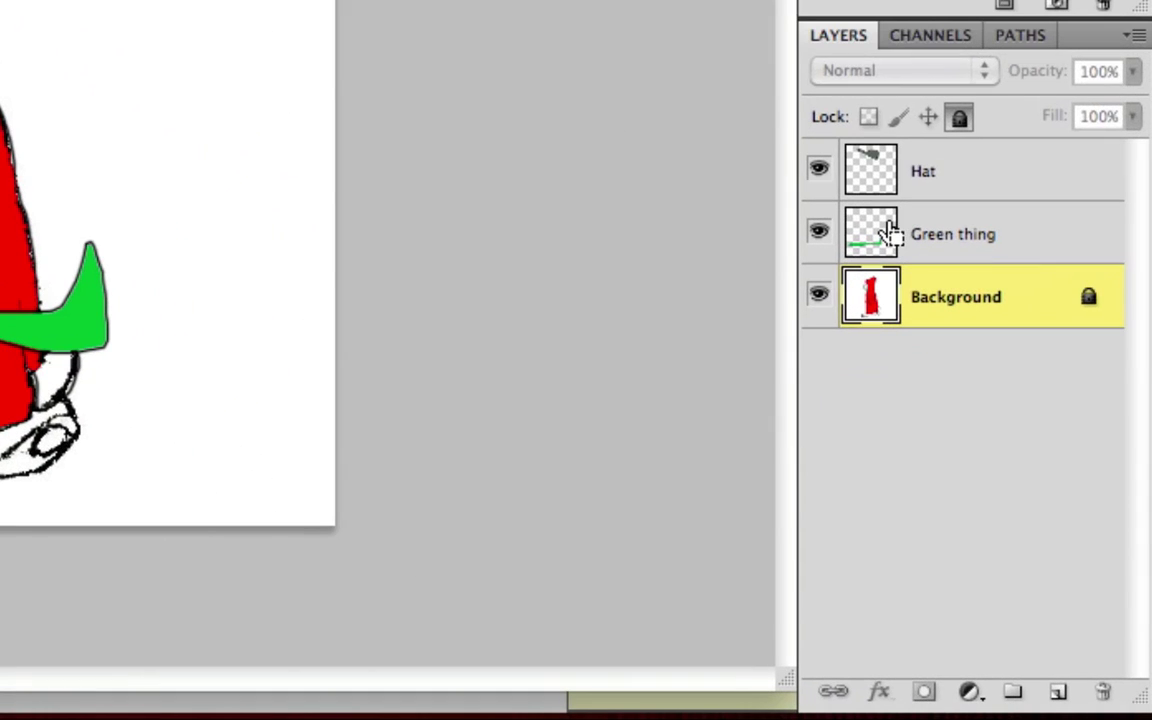
key(super+j)
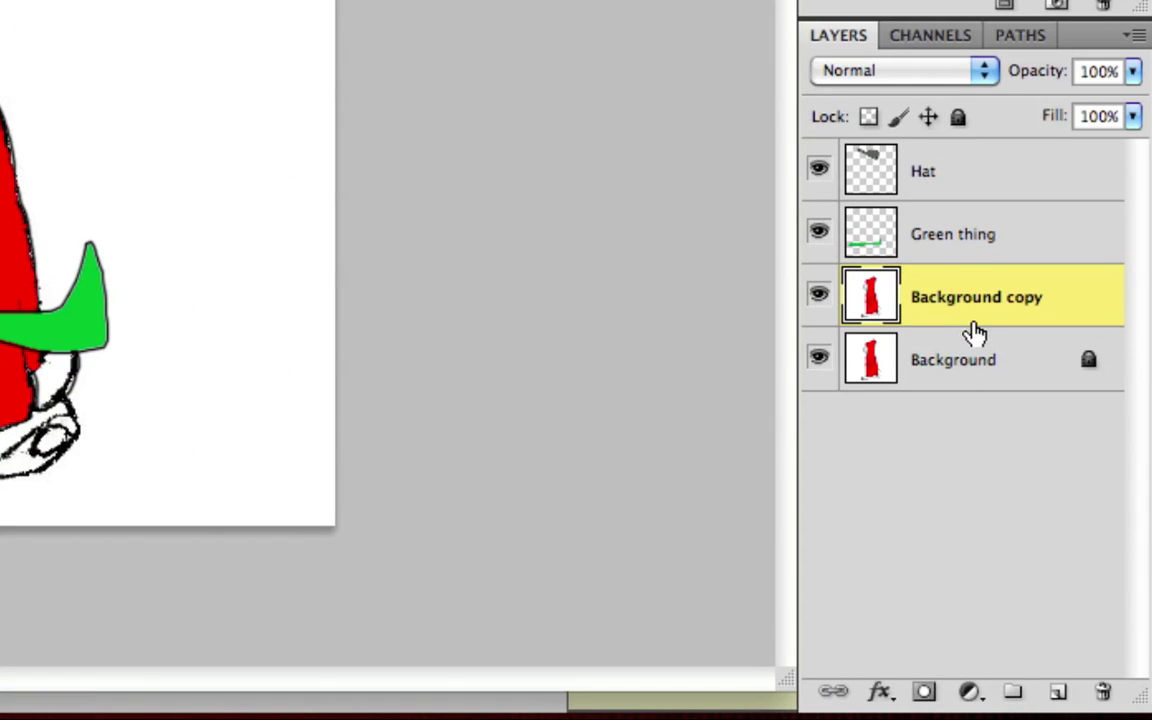
click(819, 296)
click(819, 296)
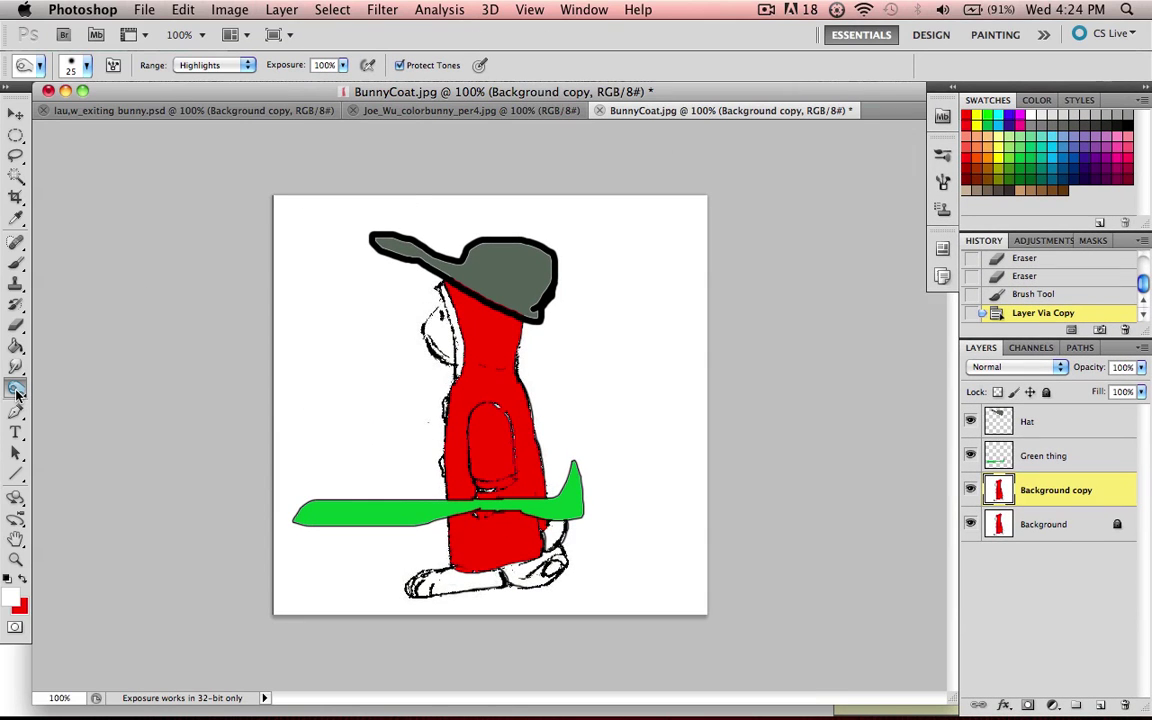
Step: Burn shading down the back half of the red coat and sleeve, with the range at Highlights and exposure at 100%
click(199, 66)
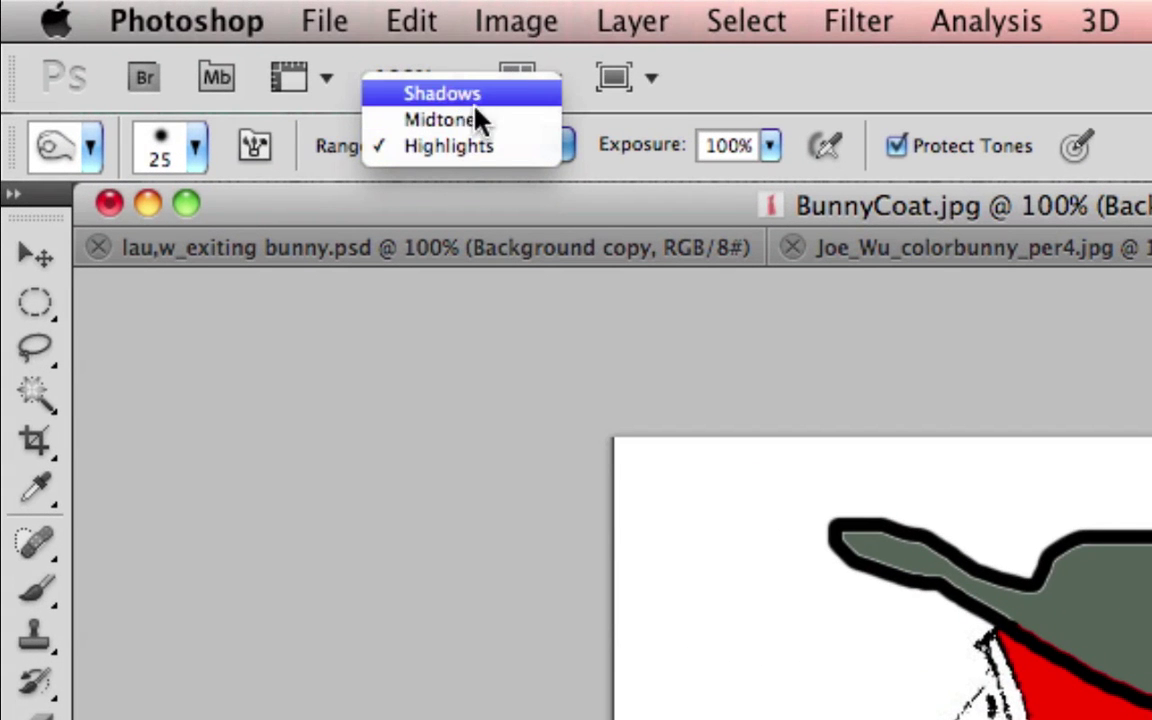
click(490, 158)
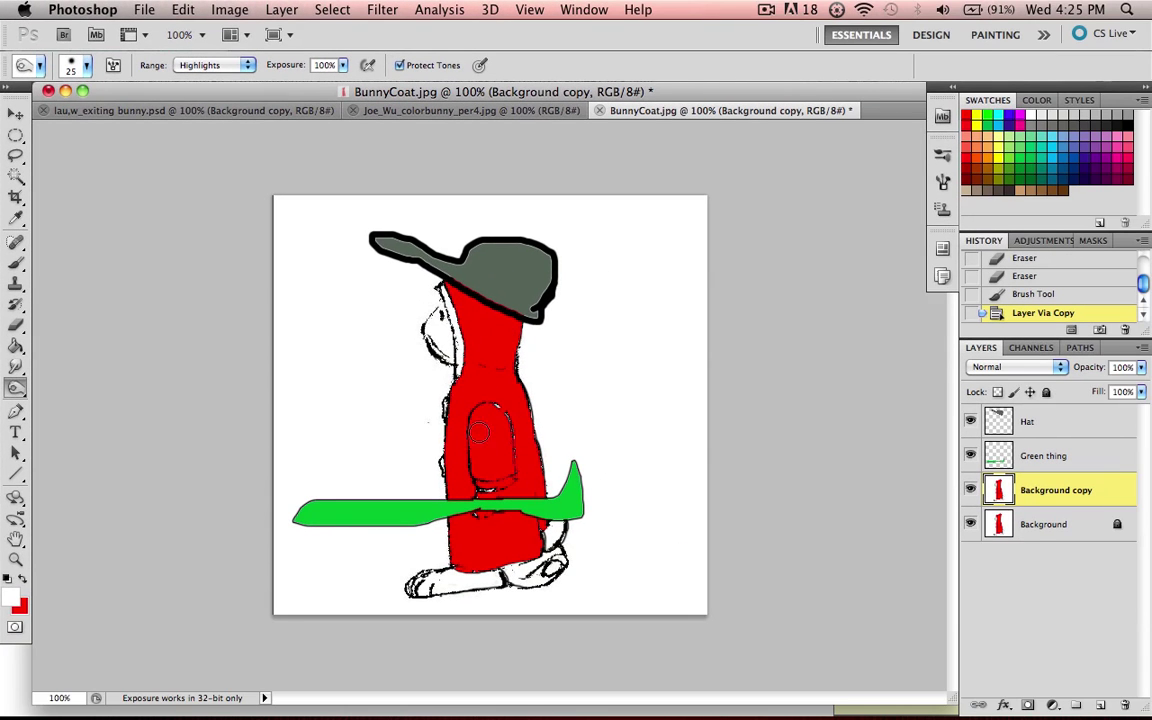
click(182, 65)
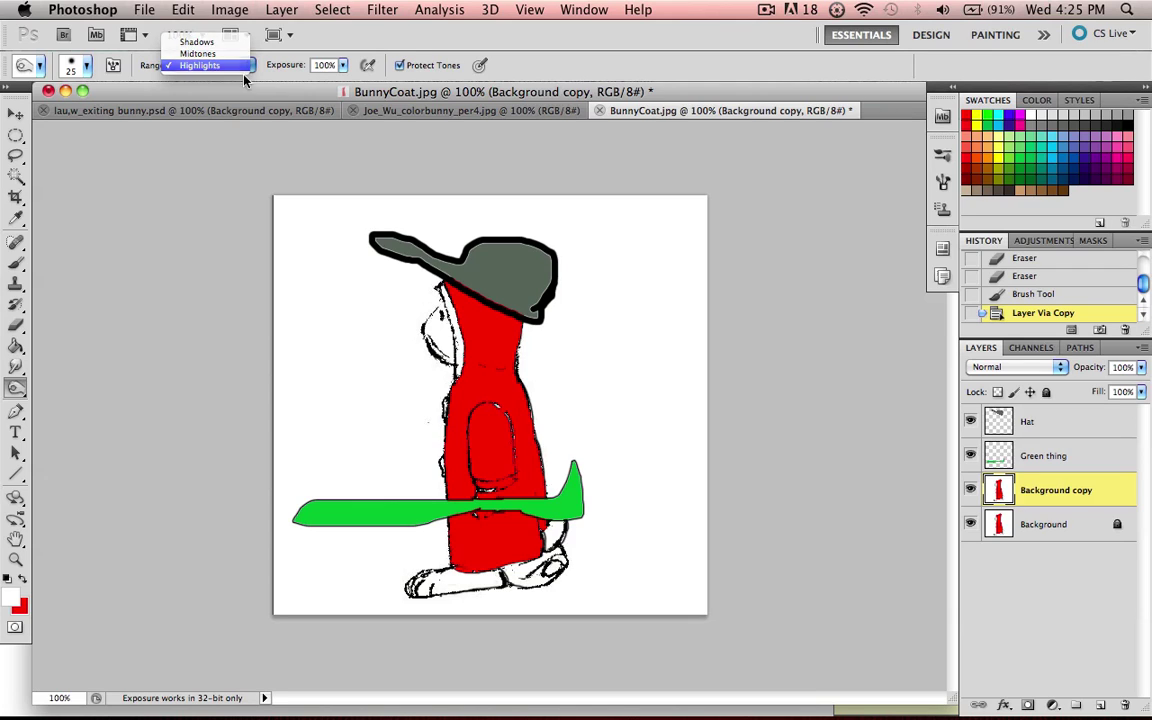
click(222, 67)
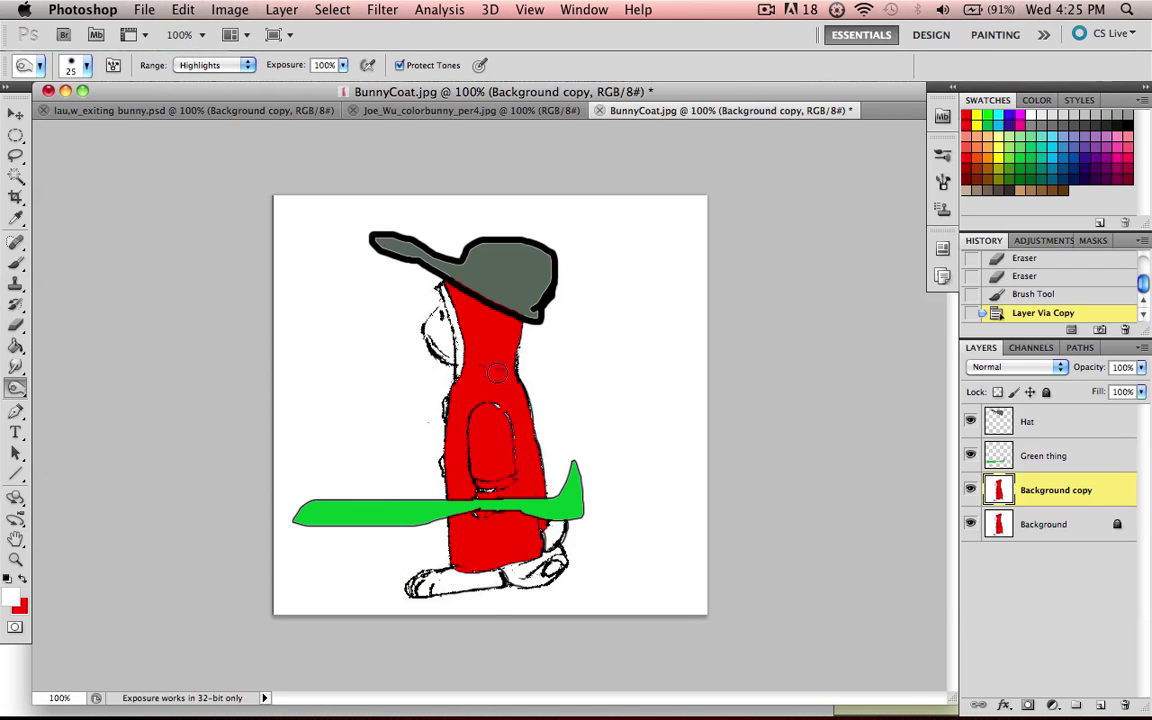
click(16, 390)
mouse_move(507, 322)
mouse_down()
mouse_move(496, 375)
mouse_move(521, 309)
mouse_move(491, 363)
mouse_move(531, 442)
mouse_move(523, 416)
mouse_move(548, 507)
mouse_move(545, 477)
mouse_move(529, 523)
mouse_move(527, 451)
mouse_move(526, 568)
mouse_up()
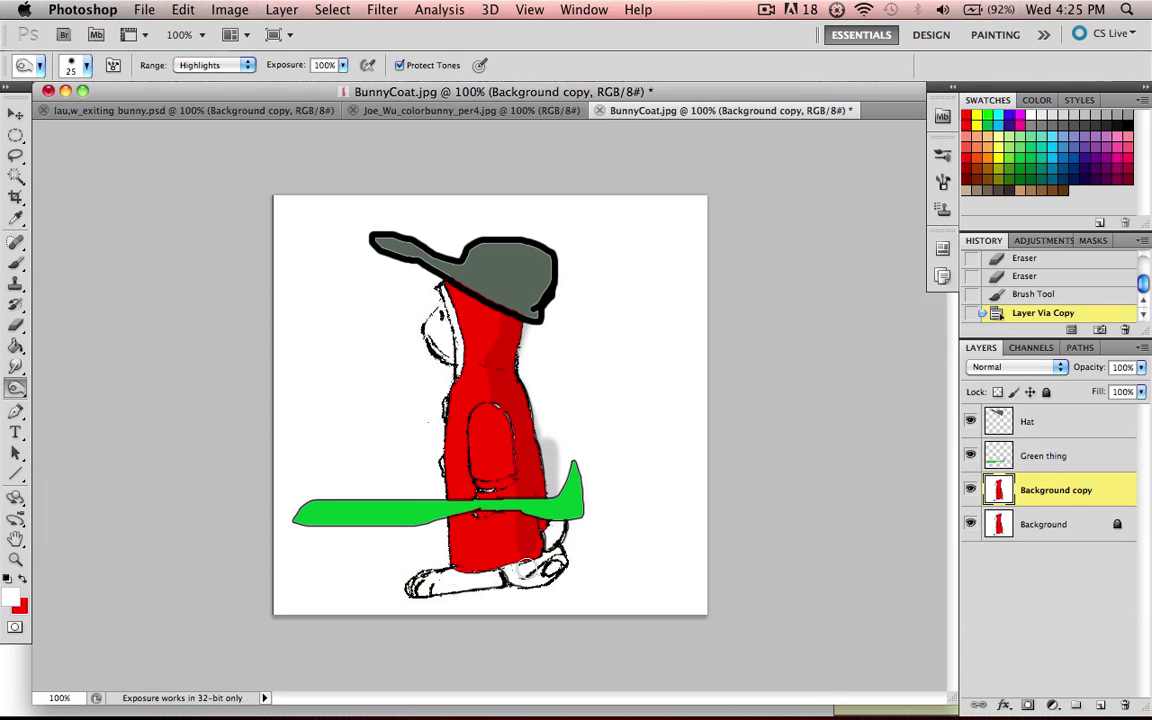
mouse_move(475, 512)
mouse_down()
mouse_move(530, 458)
mouse_move(506, 283)
mouse_move(496, 311)
mouse_move(507, 324)
mouse_move(515, 285)
mouse_move(504, 384)
mouse_move(524, 444)
mouse_up()
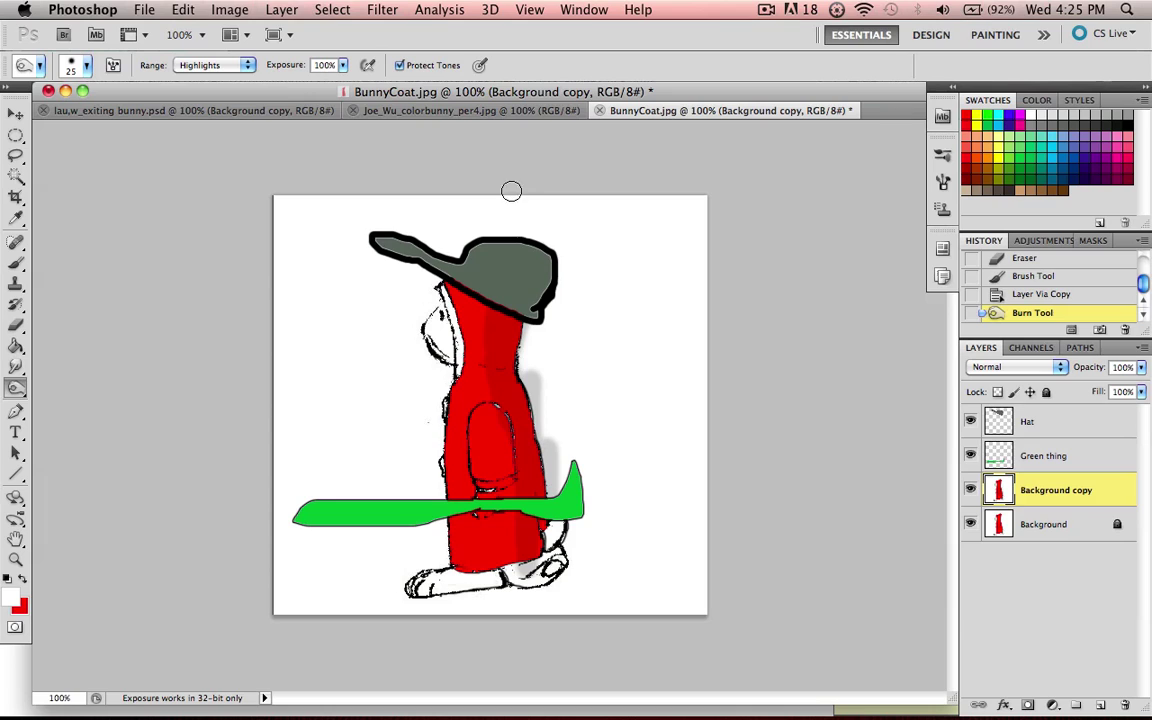
mouse_move(505, 359)
mouse_down()
mouse_move(466, 385)
mouse_move(487, 446)
mouse_up()
drag(511, 319, 488, 478)
mouse_move(490, 320)
mouse_down()
mouse_move(514, 460)
mouse_move(500, 490)
mouse_up()
drag(509, 343, 537, 522)
mouse_move(491, 337)
mouse_down()
mouse_move(487, 417)
mouse_move(514, 516)
mouse_up()
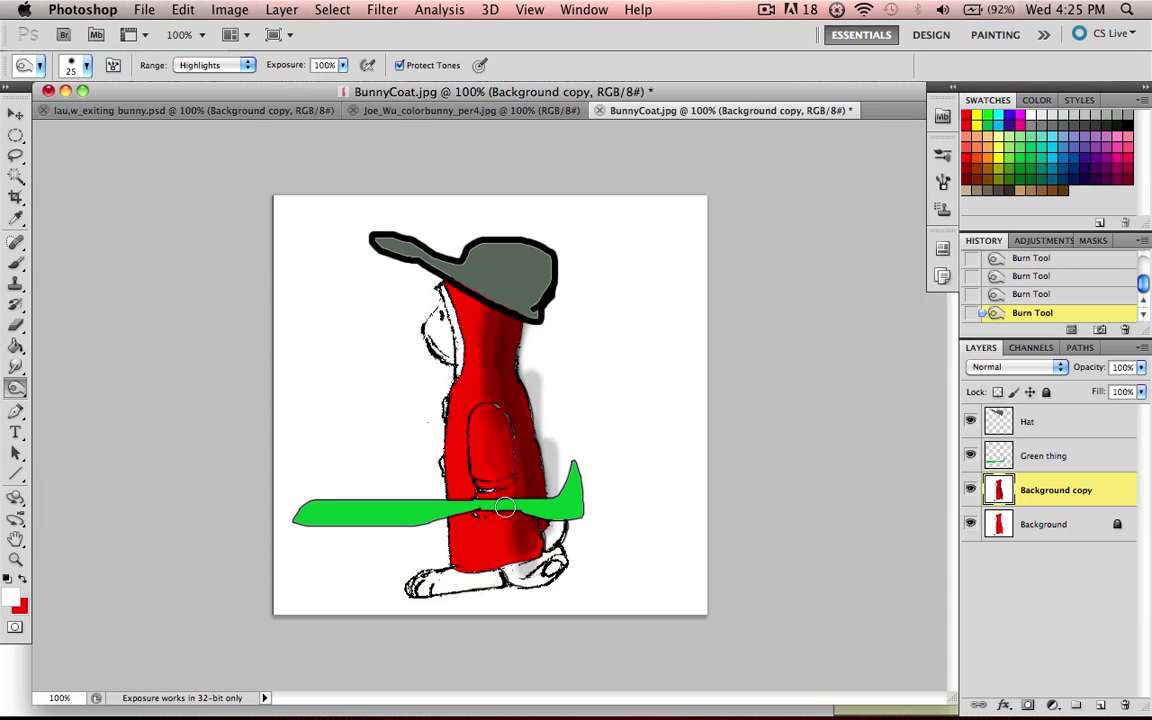
mouse_move(491, 316)
mouse_down()
mouse_move(483, 370)
mouse_move(521, 513)
mouse_up()
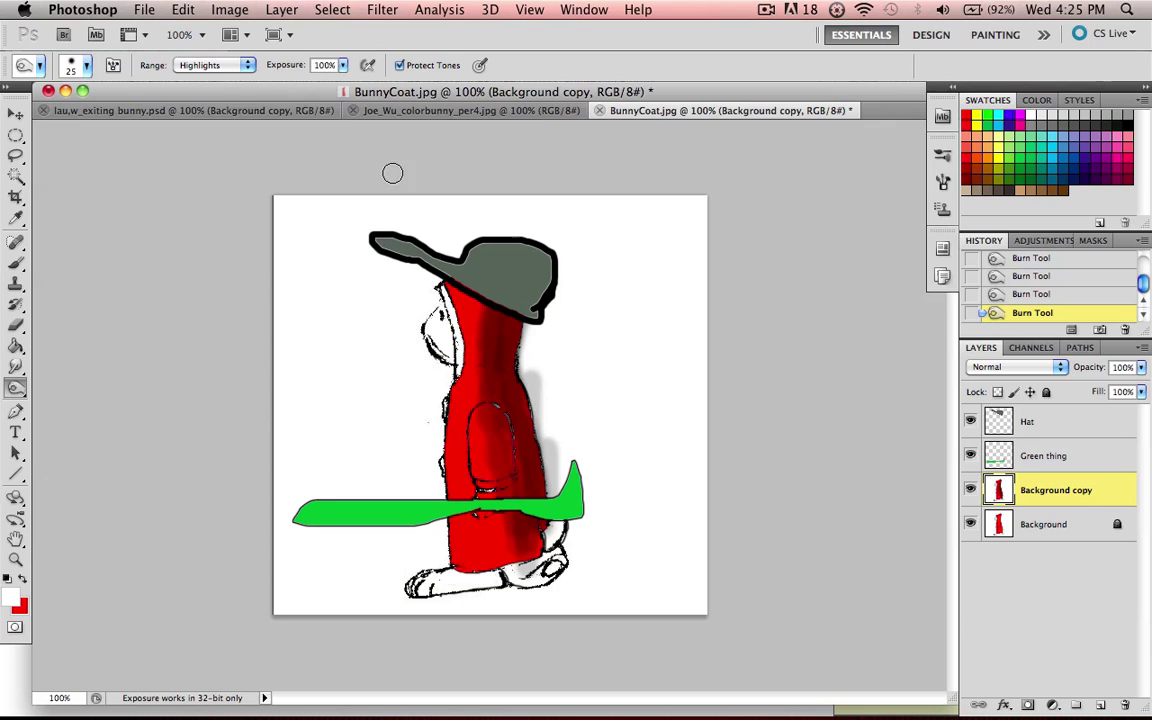
Step: Set the Burn range to Shadows and darken the shaded back of the coat from the hood down
click(209, 66)
click(197, 42)
mouse_move(497, 335)
mouse_down()
mouse_move(526, 464)
mouse_move(507, 325)
mouse_move(536, 519)
mouse_up()
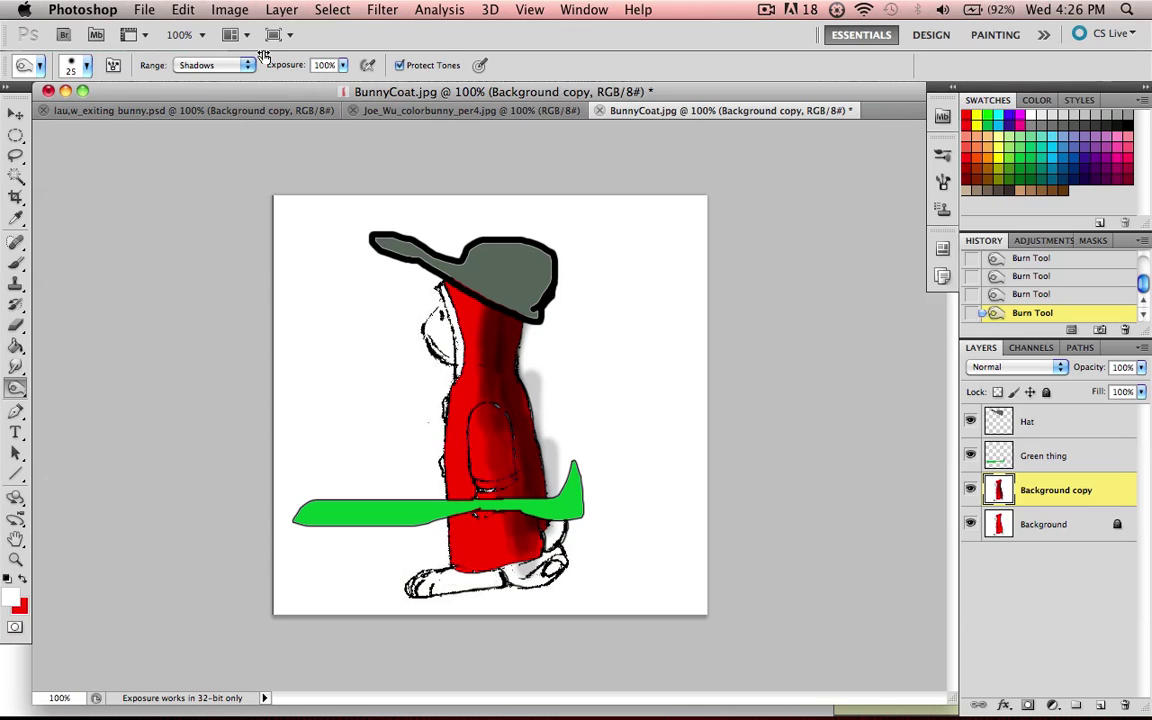
Step: Set the Burn range to Midtones and darken the coat from the hood to the top of the sleeve
click(215, 66)
click(200, 78)
mouse_move(478, 343)
mouse_down()
mouse_move(486, 476)
mouse_move(491, 386)
mouse_move(493, 472)
mouse_move(486, 406)
mouse_up()
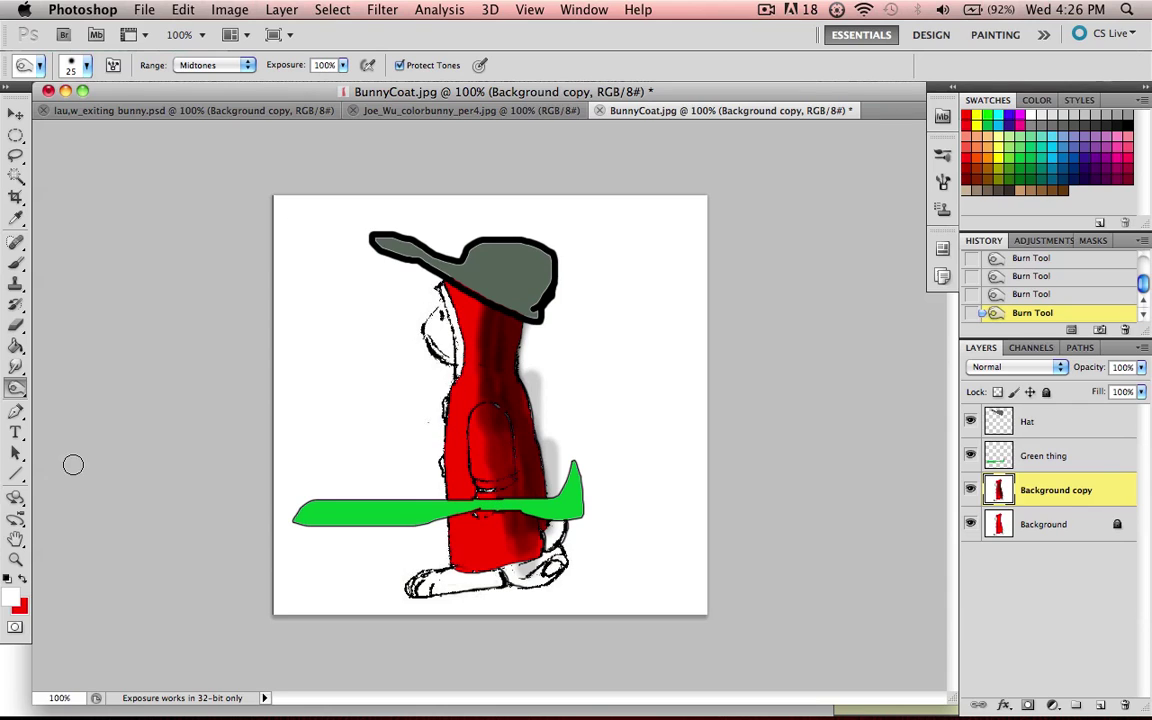
Step: Lighten the hood's shading using the Dodge tool with a size 25 brush, Midtones range and 50% exposure
click(16, 387)
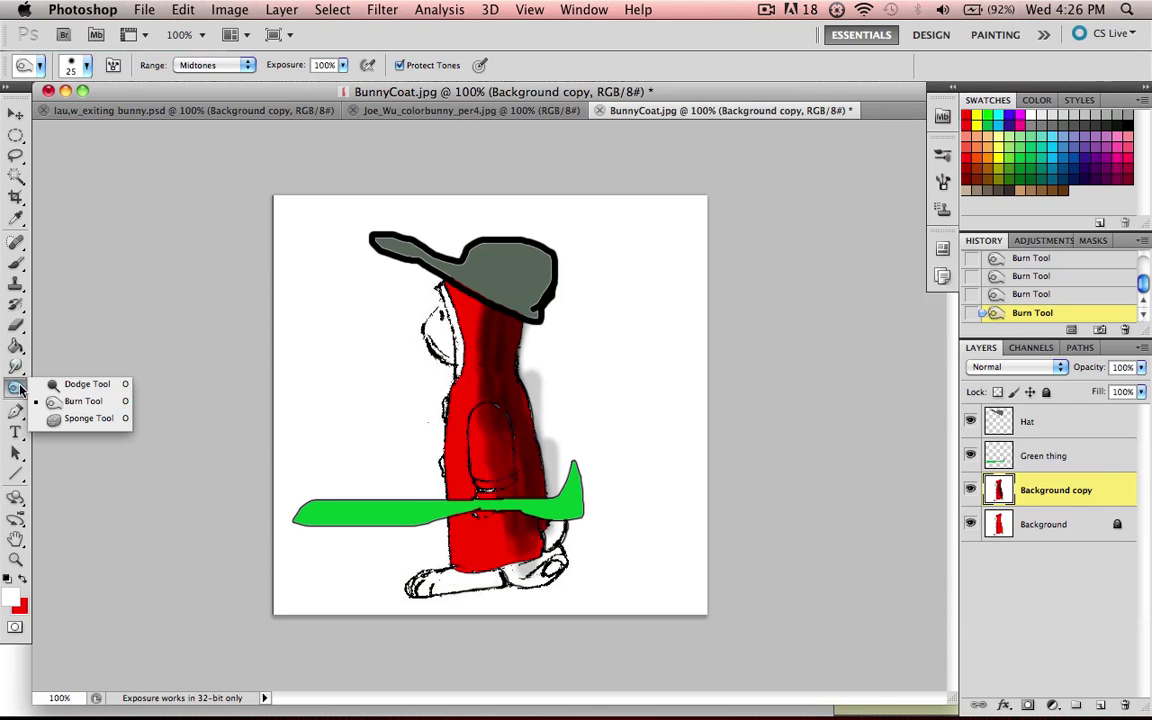
click(88, 386)
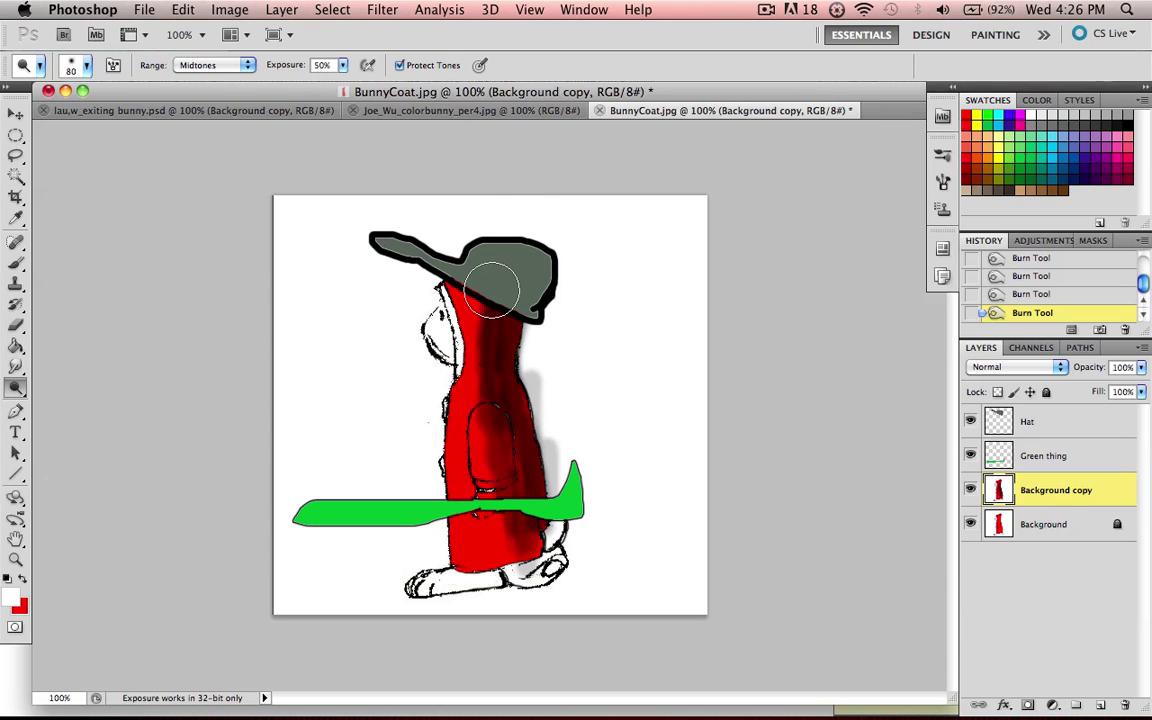
key(bracketleft)
key(bracketleft)
key(bracketleft)
key(bracketleft)
key(bracketleft)
key(bracketleft)
key(bracketleft)
key(bracketleft)
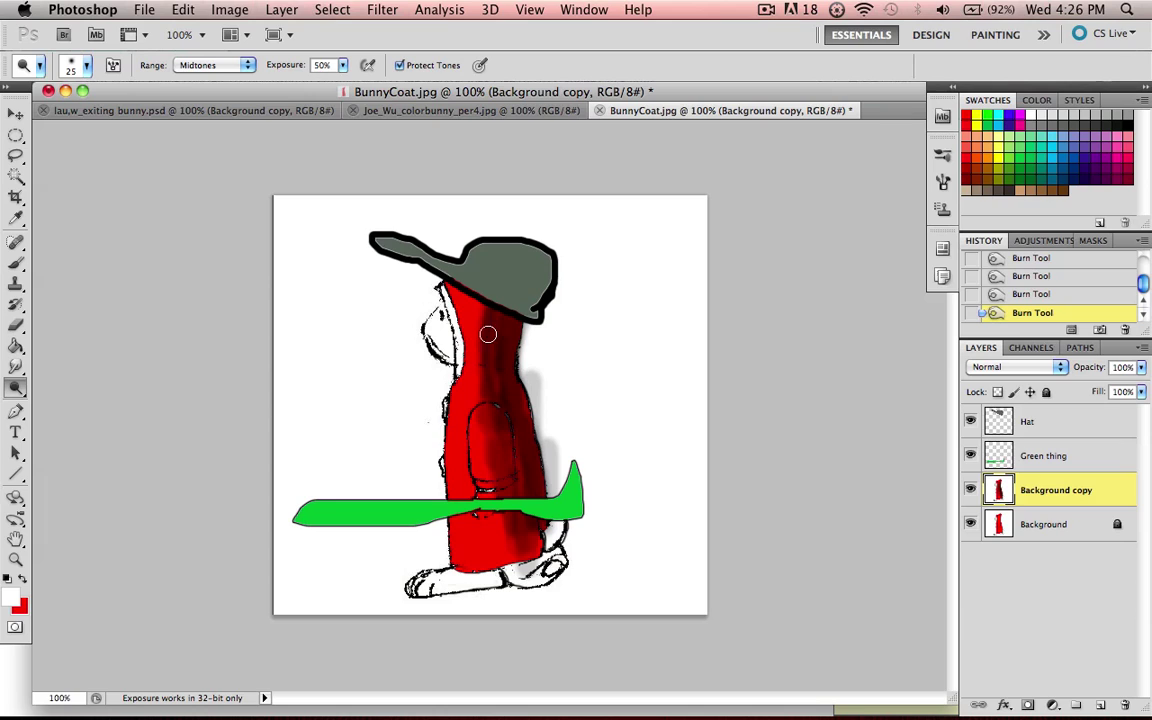
click(475, 367)
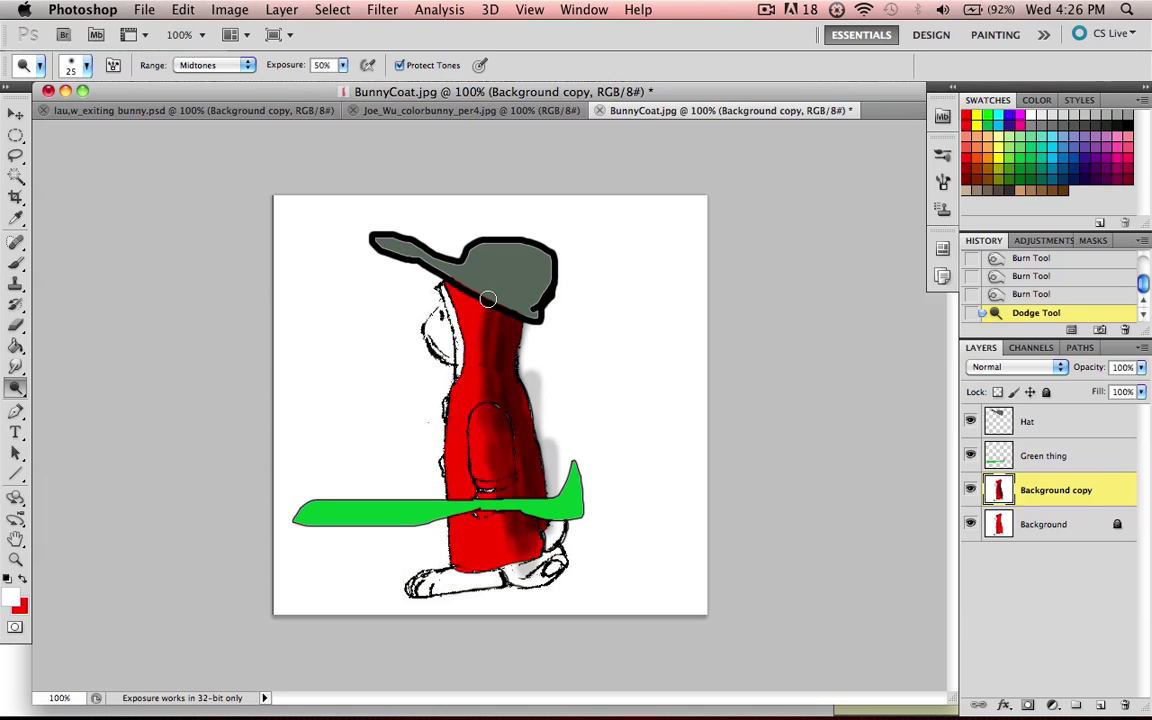
mouse_move(488, 299)
mouse_down()
mouse_move(479, 368)
mouse_move(487, 318)
mouse_up()
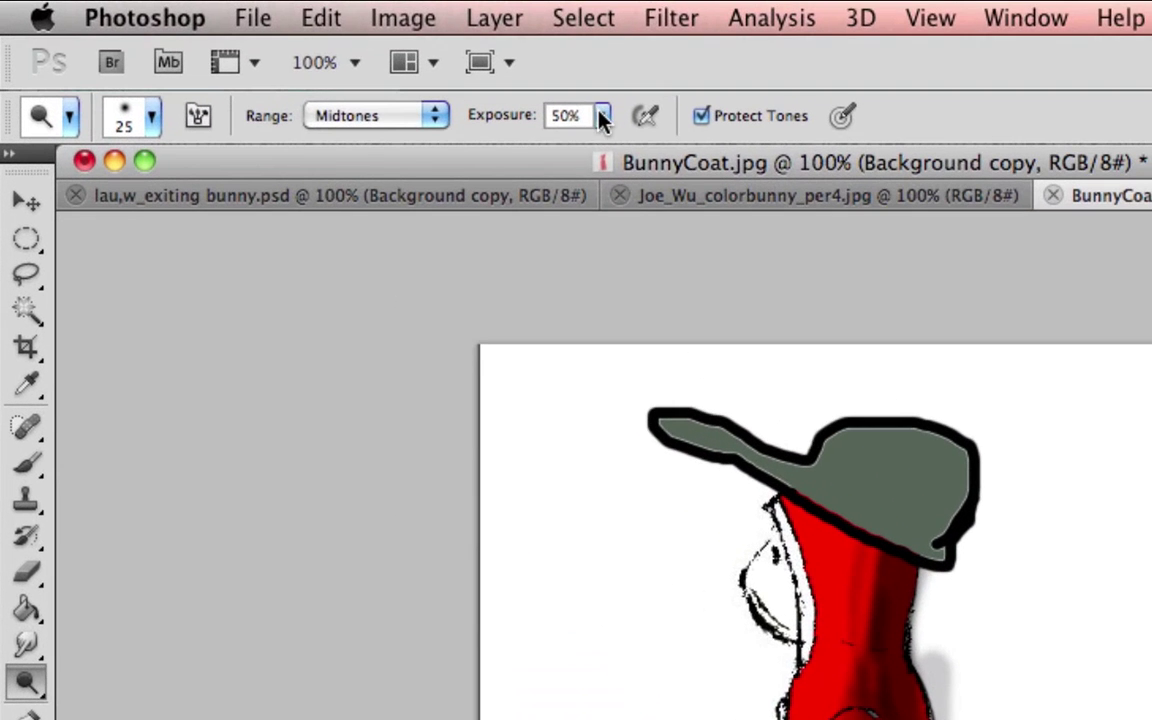
Step: Raise the Dodge exposure to 100% and lighten the burned shading on the hood, sleeve and body of the coat
click(342, 65)
click(346, 83)
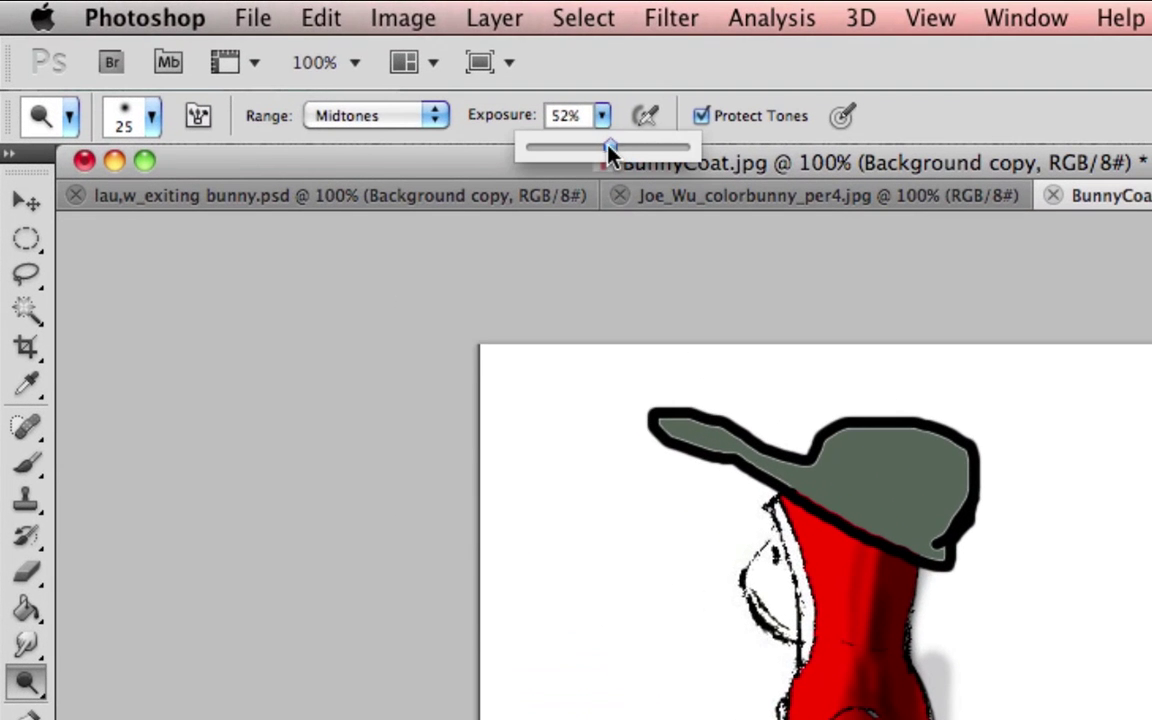
drag(648, 145, 688, 150)
click(620, 116)
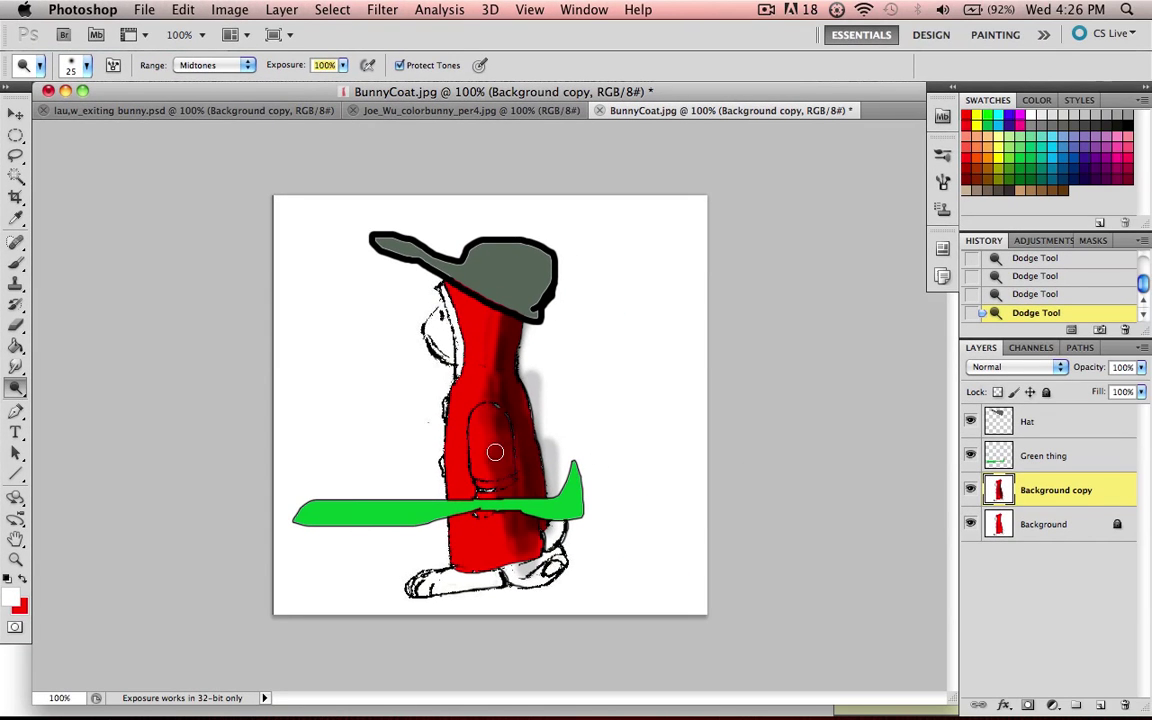
mouse_move(485, 354)
mouse_down()
mouse_move(478, 386)
mouse_move(493, 442)
mouse_up()
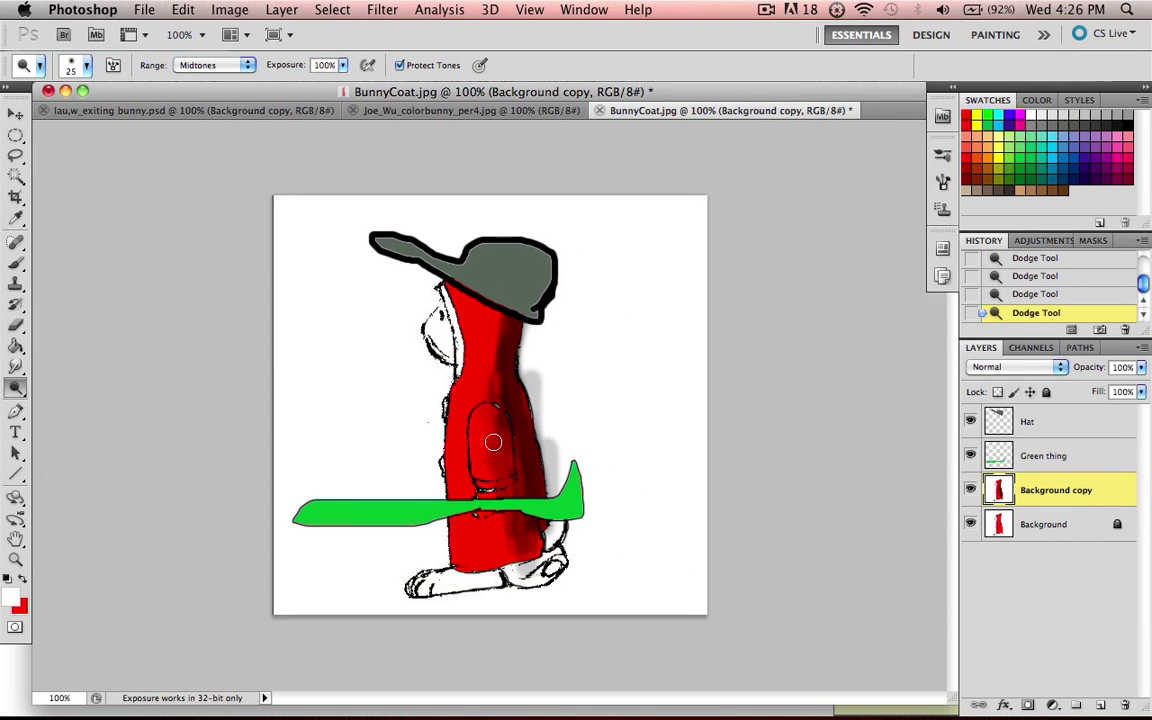
mouse_move(514, 304)
mouse_down()
mouse_move(499, 401)
mouse_move(509, 429)
mouse_move(501, 386)
mouse_move(511, 419)
mouse_move(465, 425)
mouse_move(457, 456)
mouse_move(475, 473)
mouse_up()
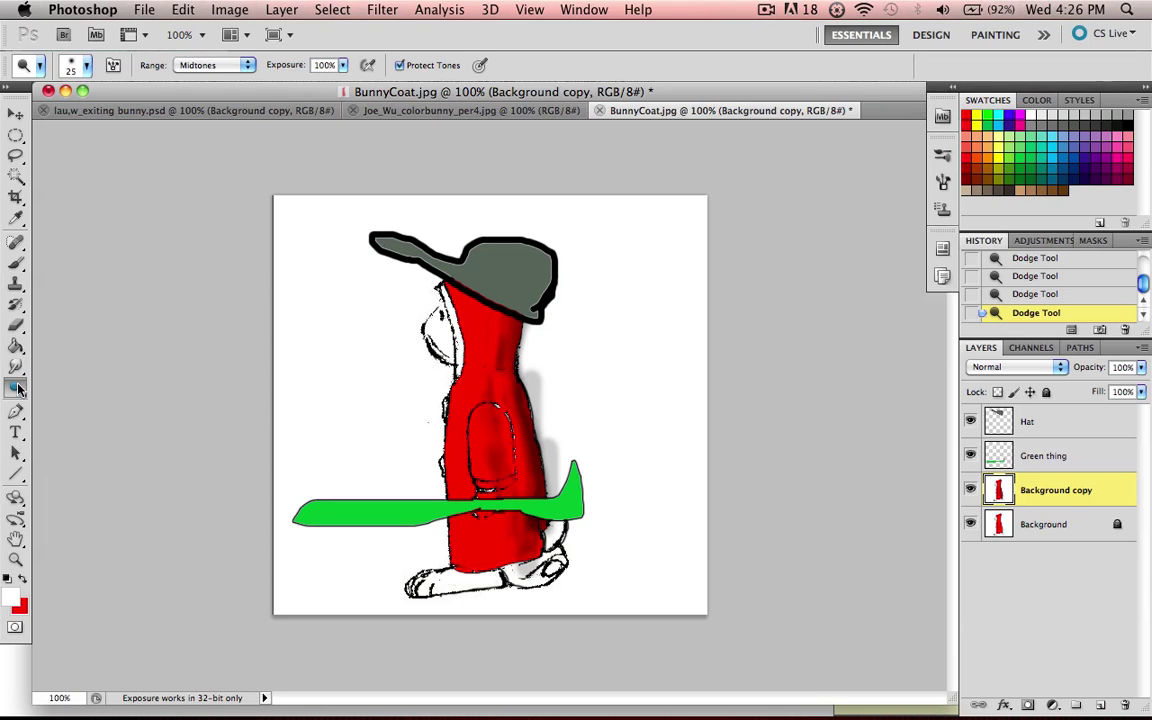
Step: Return to the Burn tool and darken the back of the hood and coat again with the range at Midtones
drag(15, 388, 70, 398)
mouse_move(501, 322)
mouse_down()
mouse_move(514, 303)
mouse_move(504, 368)
mouse_move(510, 345)
mouse_up()
drag(510, 345, 525, 531)
mouse_move(497, 299)
mouse_down()
mouse_move(488, 410)
mouse_move(487, 370)
mouse_up()
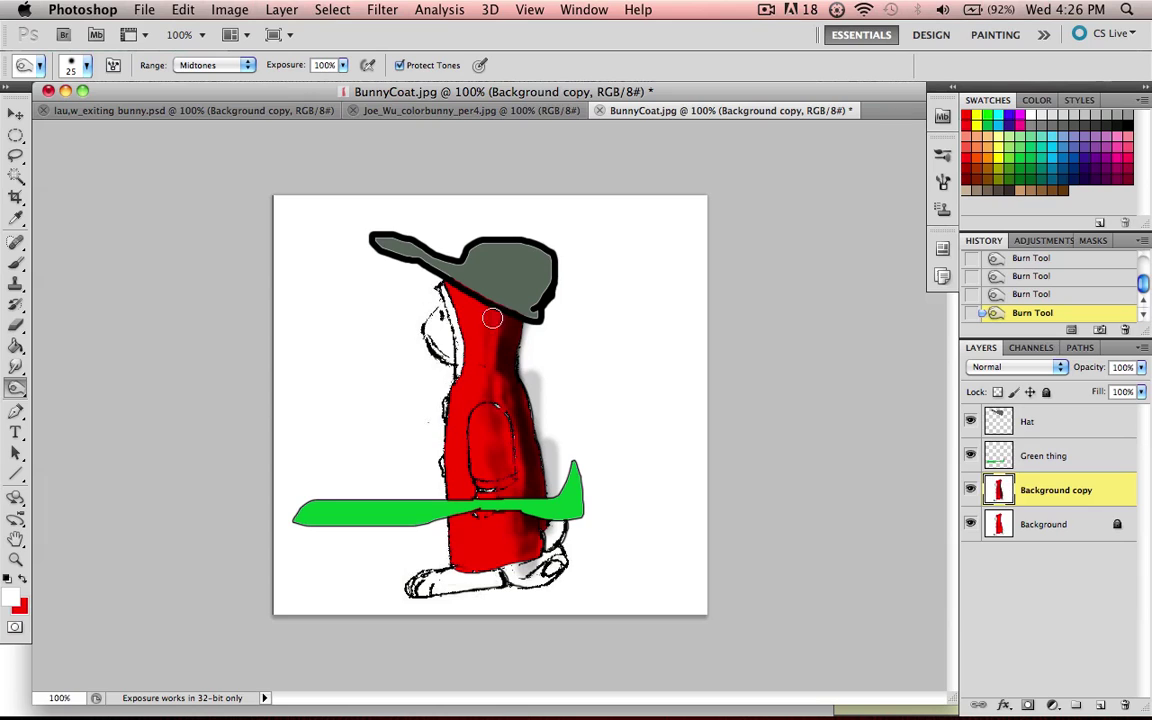
drag(507, 467, 509, 471)
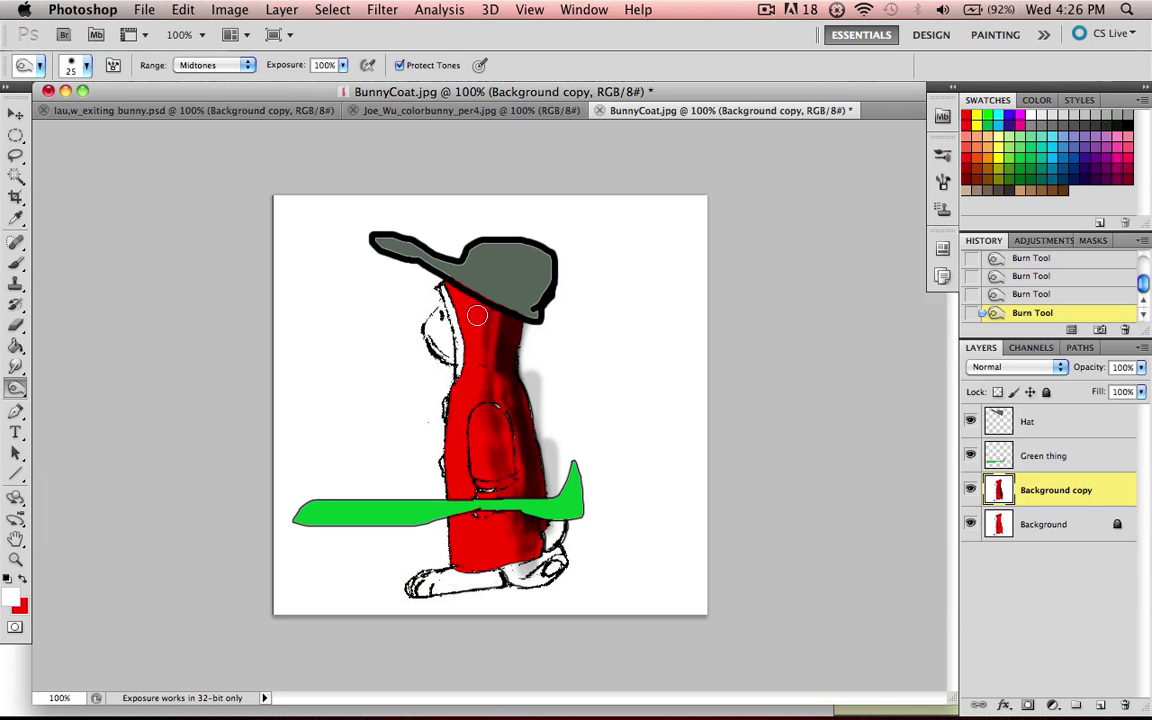
mouse_move(490, 312)
mouse_down()
mouse_move(483, 375)
mouse_move(500, 408)
mouse_up()
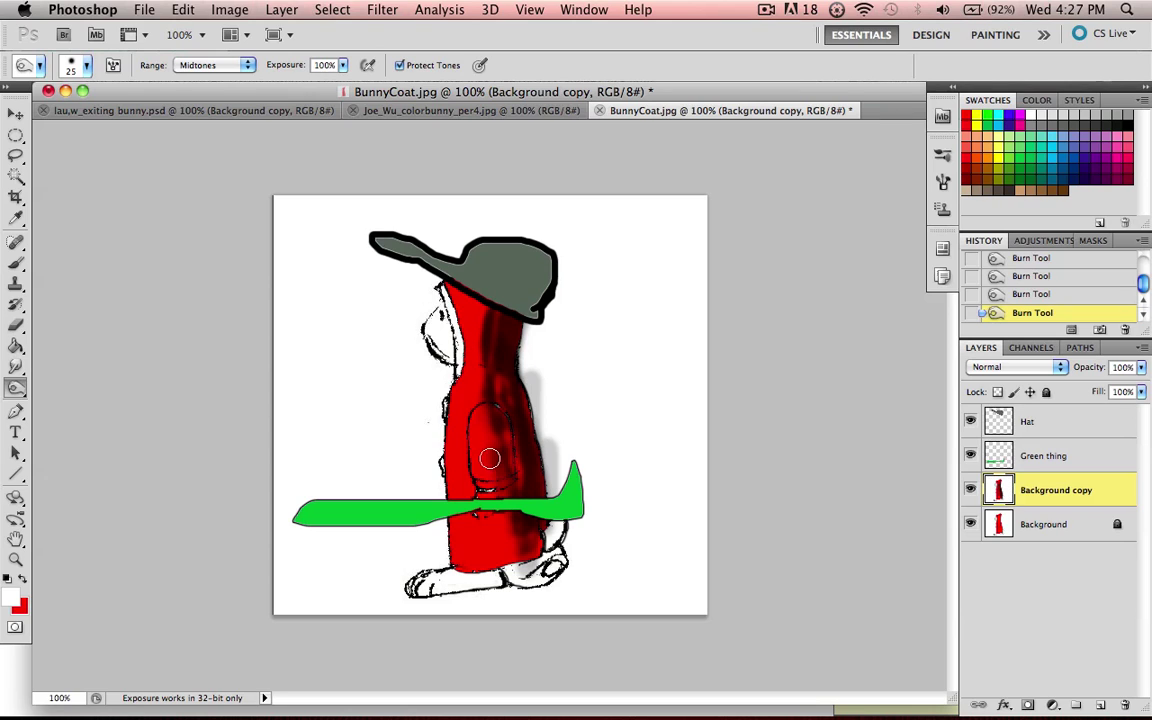
Step: Burn more midtone shading into the sleeve and the middle of the coat
click(16, 388)
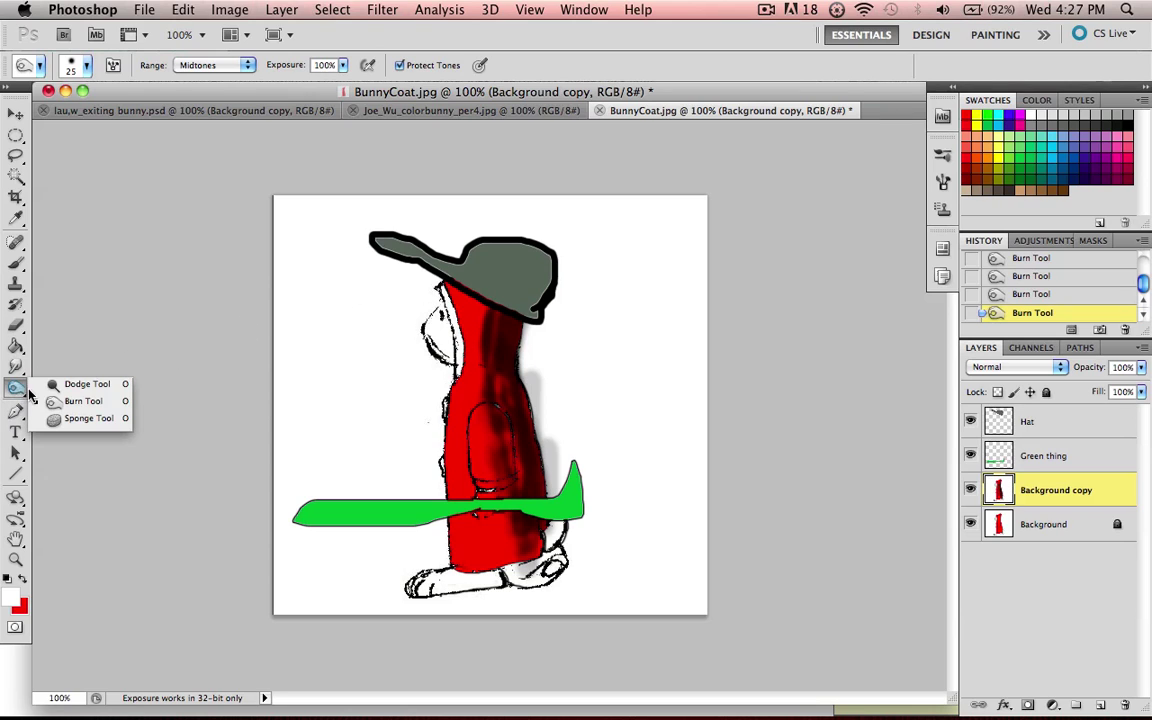
click(87, 384)
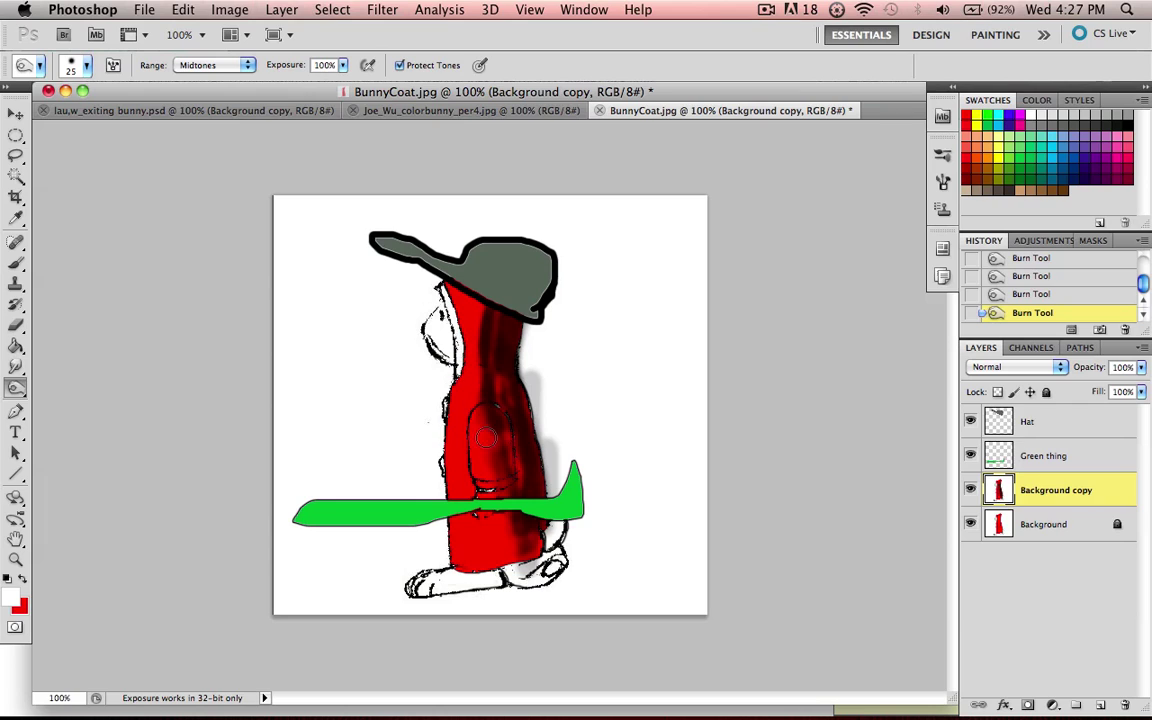
drag(486, 438, 481, 447)
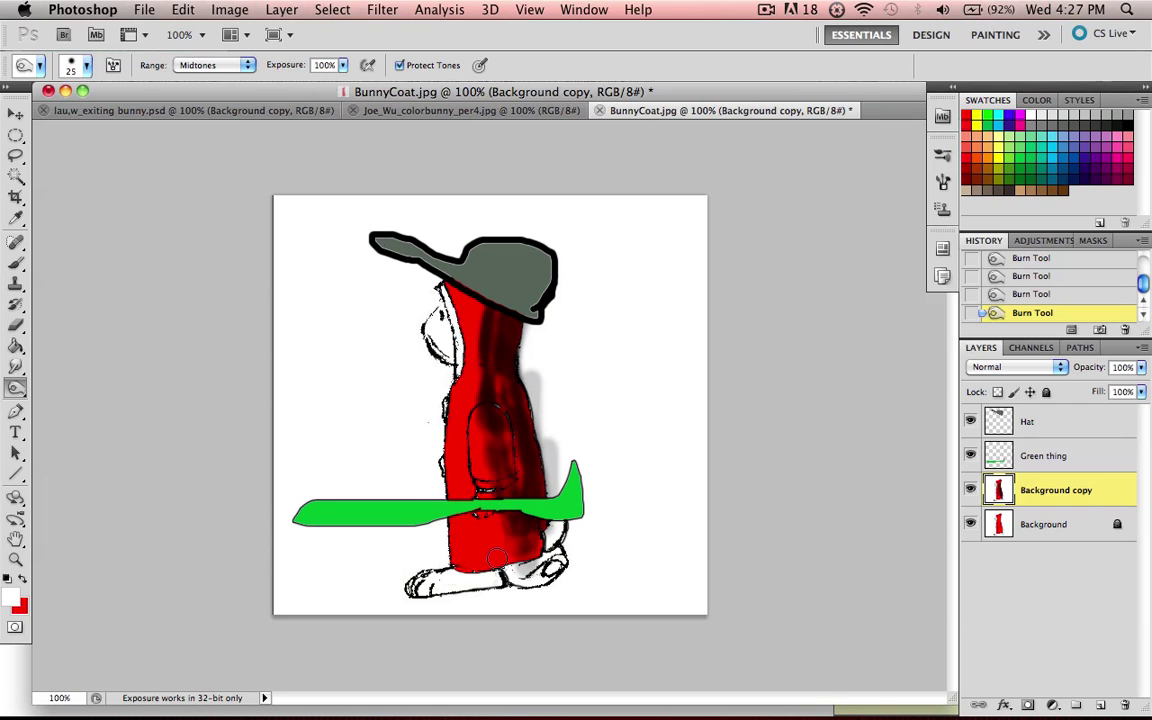
mouse_move(490, 433)
mouse_down()
mouse_move(514, 472)
mouse_move(507, 404)
mouse_up()
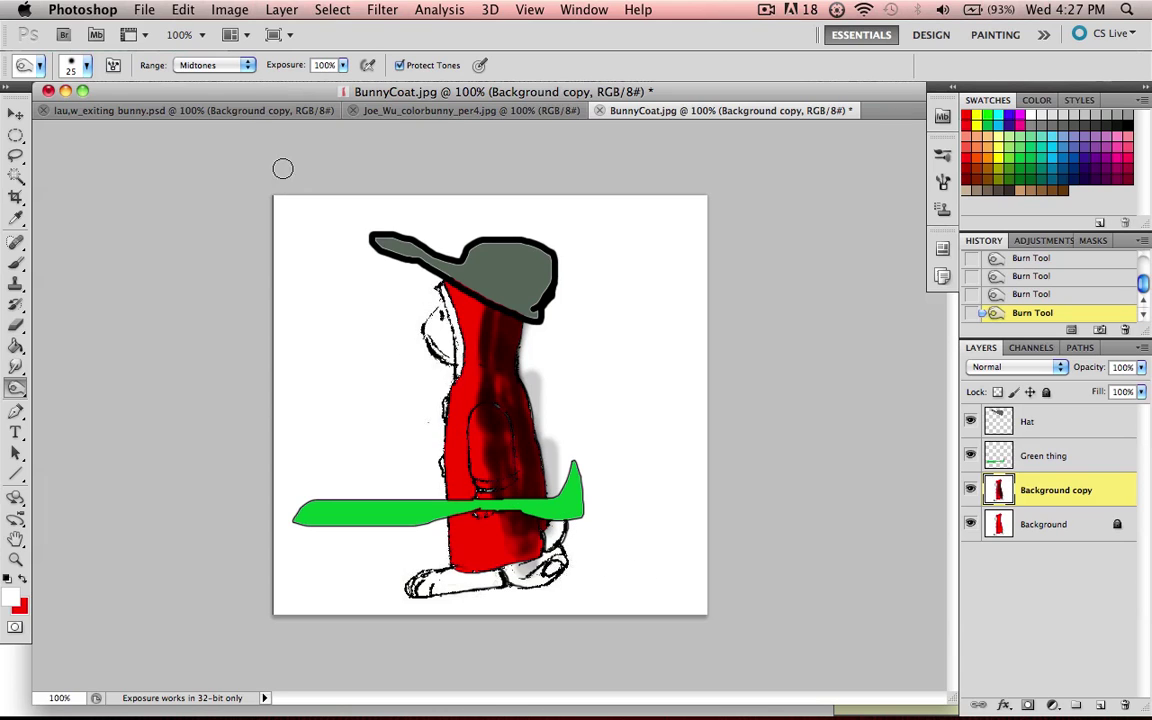
Step: Set the Burn range to Highlights and burn a ground shadow behind the bunny, extending it around and under the feet
click(212, 65)
click(195, 76)
mouse_move(571, 572)
mouse_down()
mouse_move(650, 576)
mouse_move(622, 566)
mouse_move(696, 583)
mouse_move(694, 599)
mouse_move(607, 615)
mouse_move(545, 582)
mouse_move(666, 594)
mouse_move(640, 598)
mouse_move(672, 586)
mouse_move(662, 584)
mouse_up()
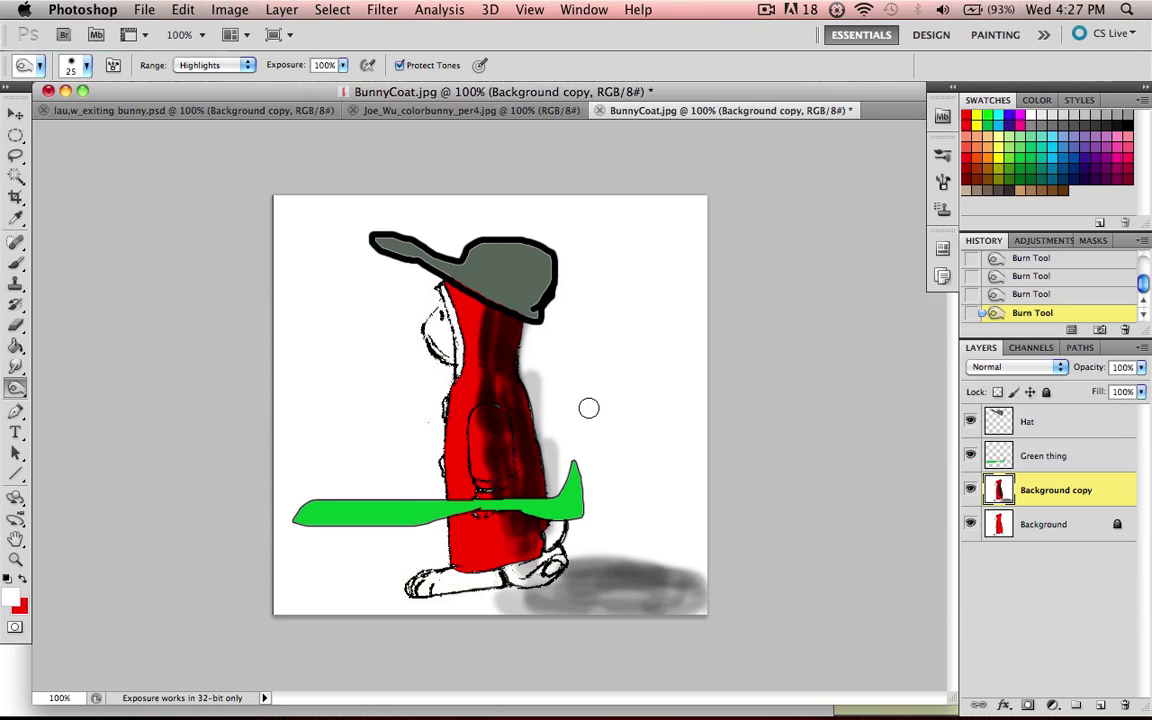
click(433, 111)
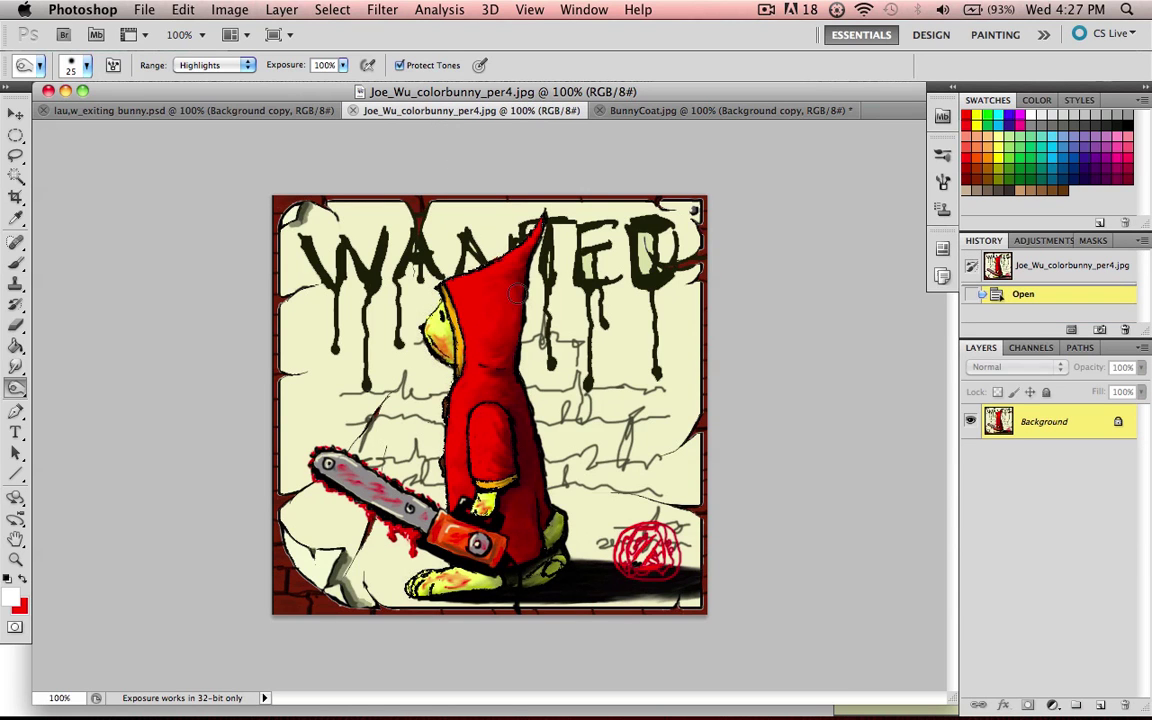
click(676, 112)
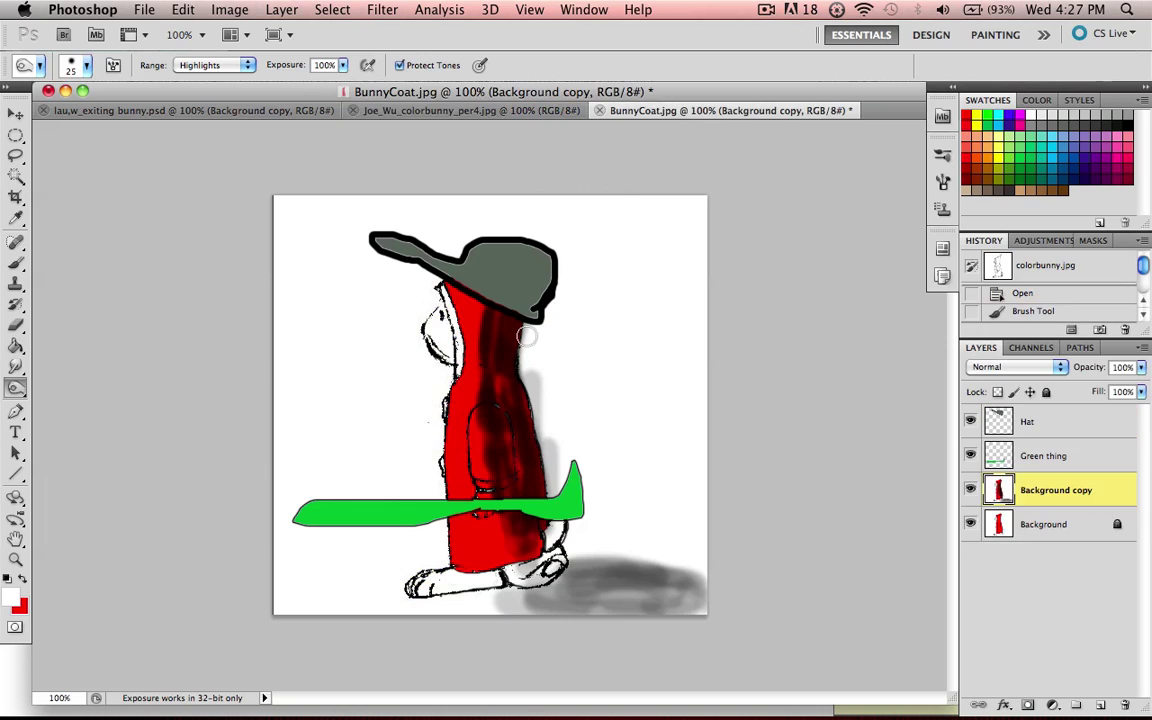
mouse_move(532, 568)
mouse_down()
mouse_move(548, 532)
mouse_move(545, 560)
mouse_move(565, 542)
mouse_move(558, 562)
mouse_move(568, 538)
mouse_move(558, 558)
mouse_up()
drag(474, 600, 477, 584)
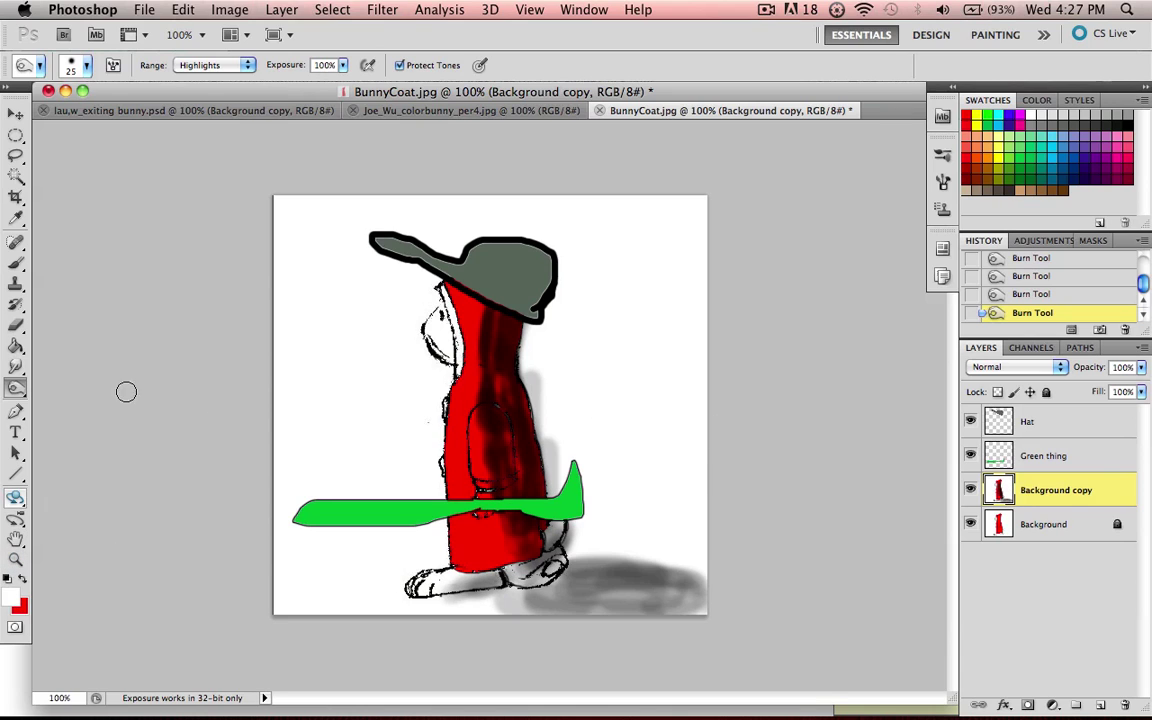
Step: Burn gray shading into the white background: the upper-left corner, diagonal streaks, and curved strokes around the face and behind the coat
mouse_move(283, 288)
mouse_down()
mouse_move(352, 205)
mouse_move(248, 330)
mouse_move(378, 189)
mouse_move(262, 298)
mouse_move(307, 204)
mouse_move(273, 268)
mouse_up()
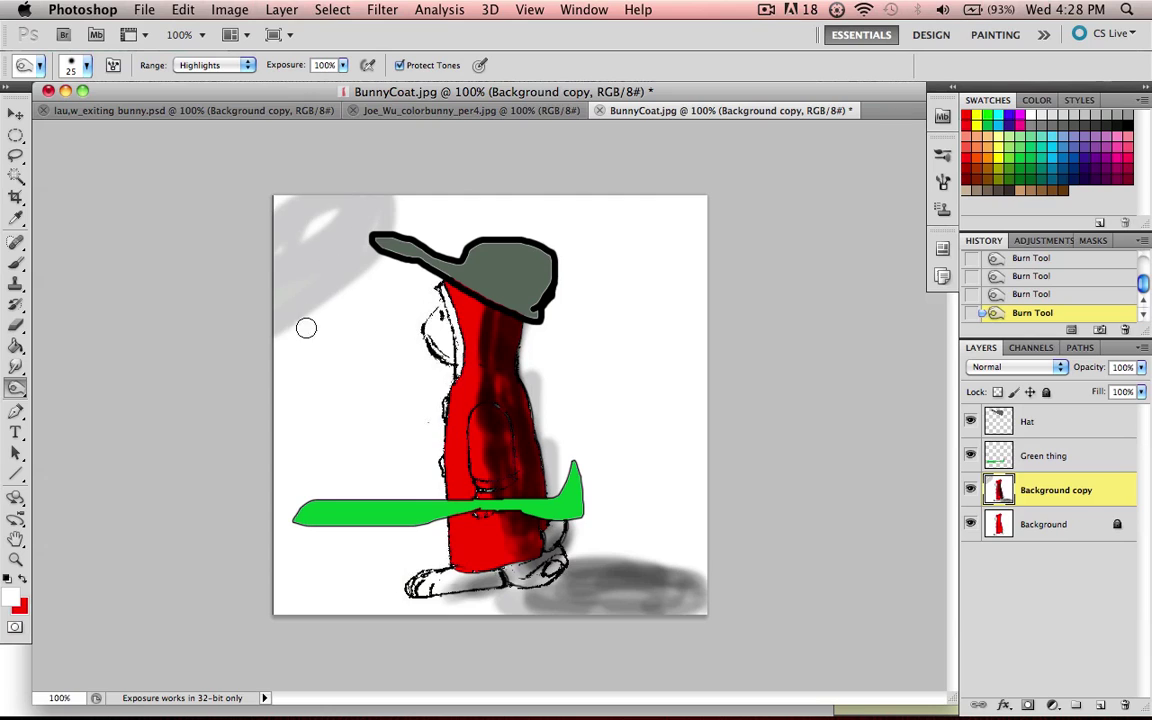
drag(307, 330, 492, 488)
drag(325, 295, 572, 422)
drag(449, 242, 676, 343)
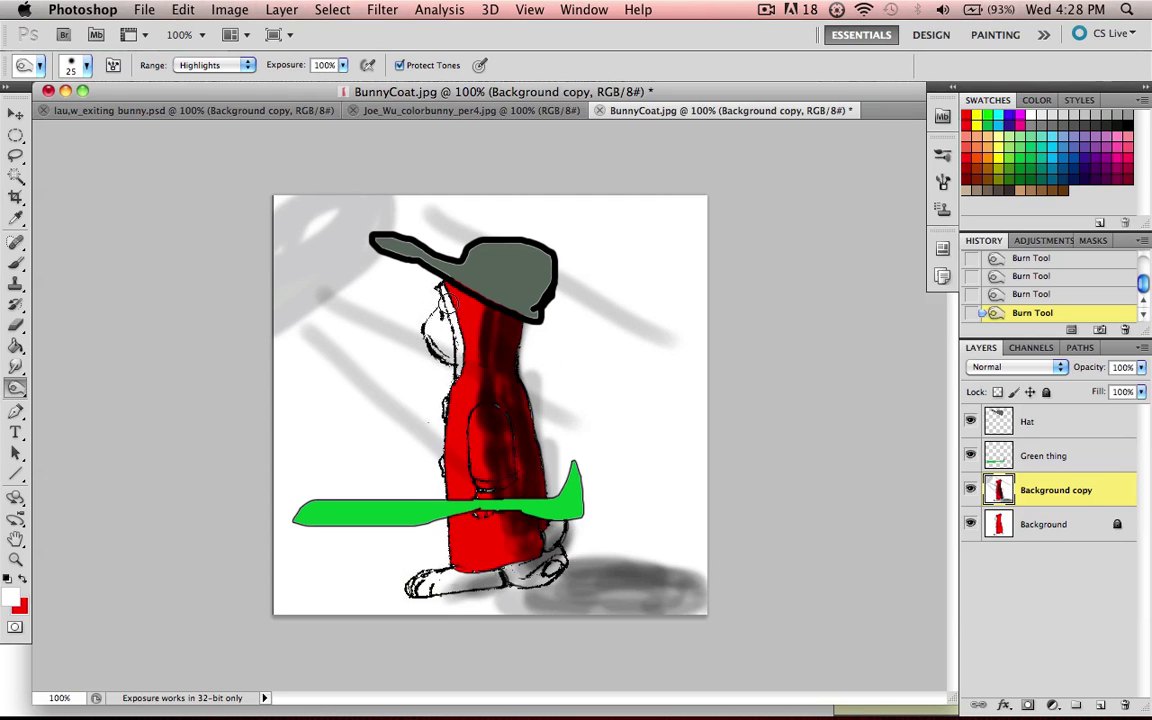
drag(447, 272, 444, 372)
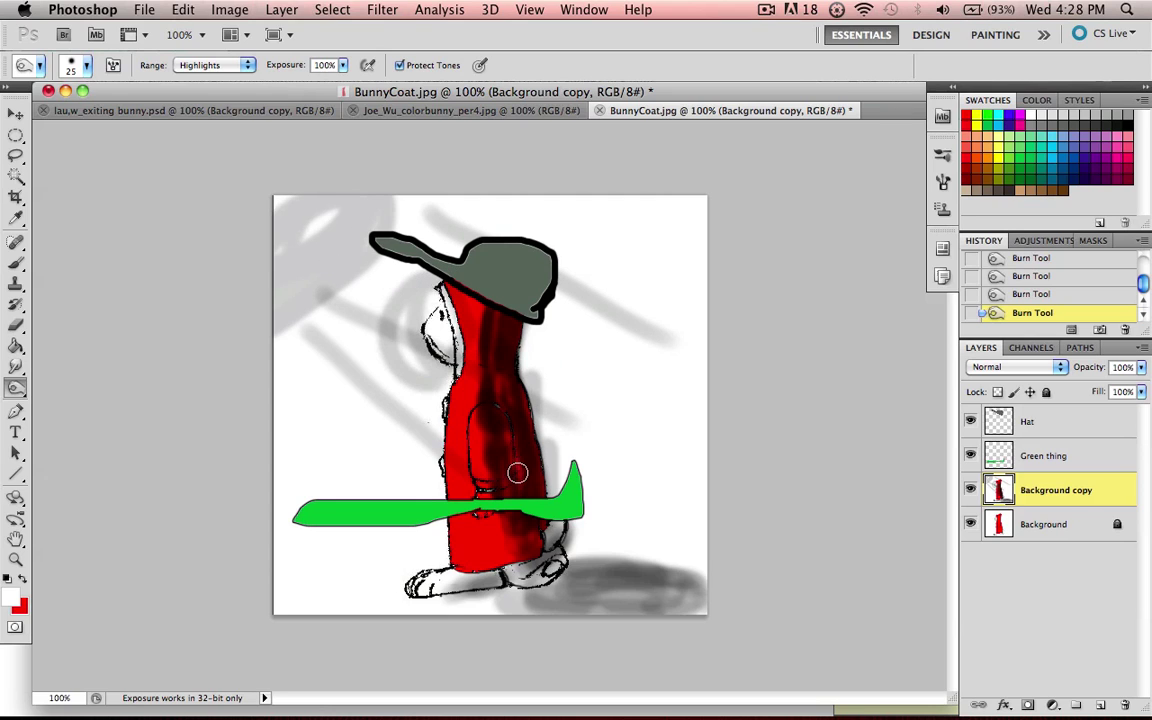
mouse_move(522, 354)
mouse_down()
mouse_move(550, 332)
mouse_move(528, 445)
mouse_move(536, 341)
mouse_move(553, 393)
mouse_up()
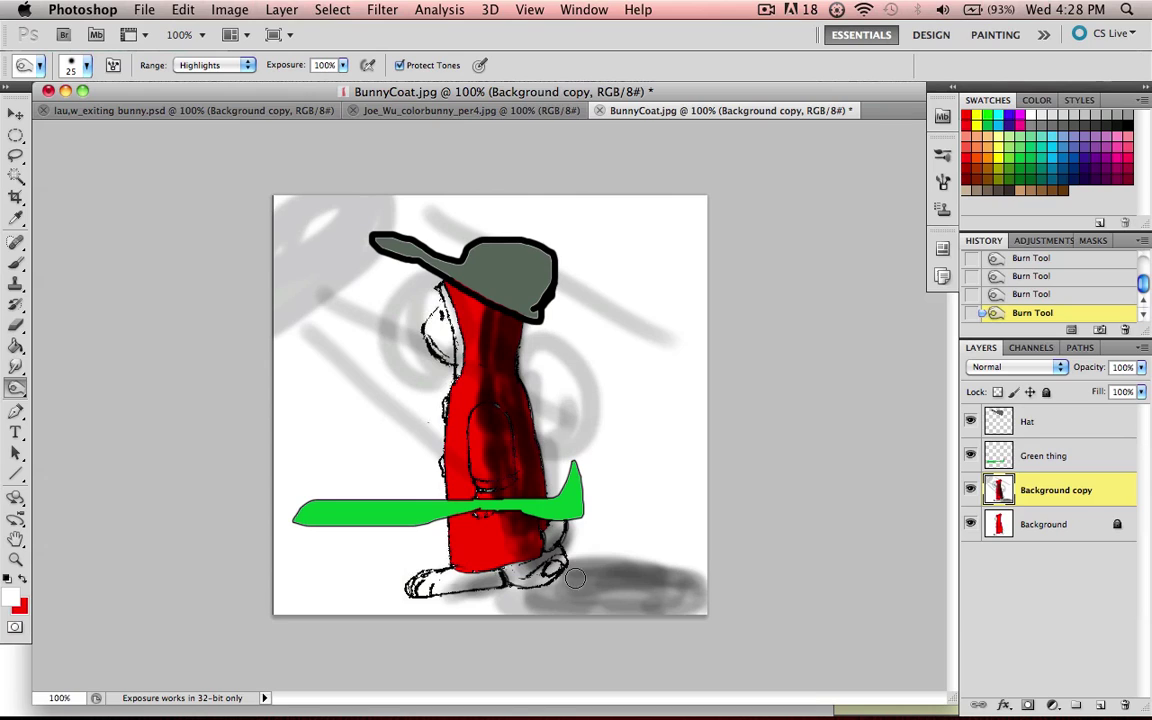
Step: Deepen the ground shadow with the Burn tool, going over it in the Highlights, Midtones and Shadows ranges
mouse_move(574, 575)
mouse_down()
mouse_move(661, 574)
mouse_move(588, 573)
mouse_move(681, 602)
mouse_move(567, 586)
mouse_move(578, 596)
mouse_move(584, 582)
mouse_move(608, 580)
mouse_move(573, 595)
mouse_move(620, 578)
mouse_move(572, 584)
mouse_move(577, 596)
mouse_move(585, 564)
mouse_move(581, 595)
mouse_up()
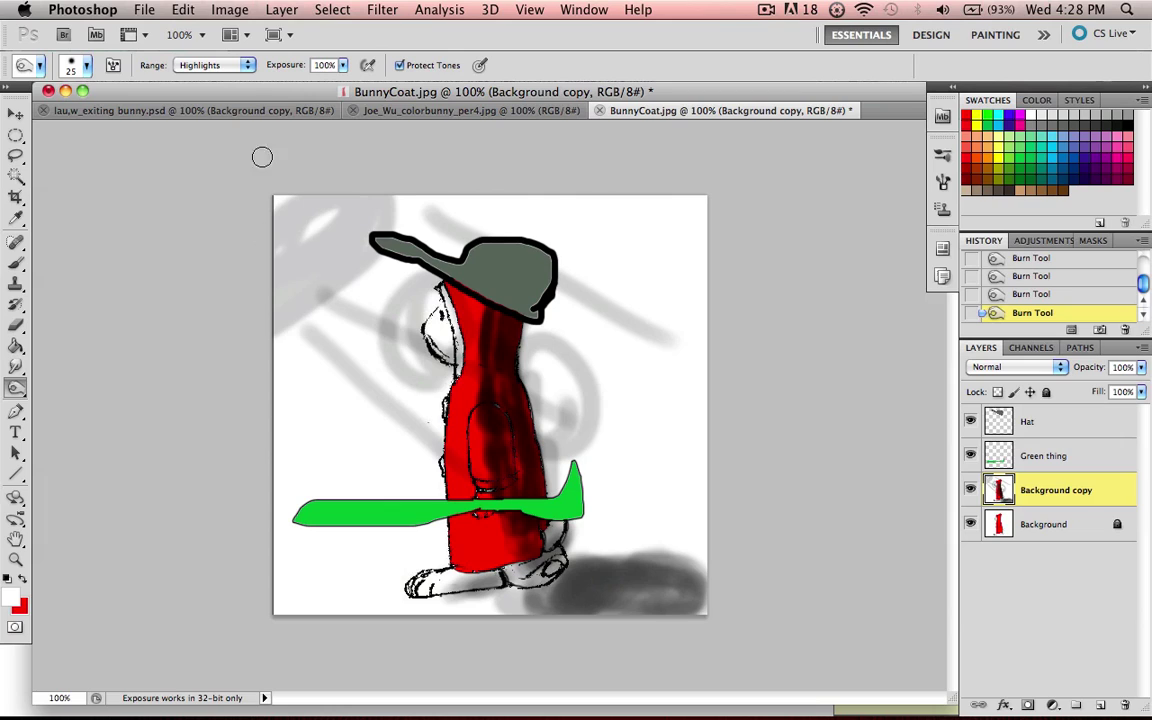
click(237, 64)
click(214, 54)
mouse_move(601, 566)
mouse_down()
mouse_move(599, 613)
mouse_move(610, 568)
mouse_move(629, 608)
mouse_move(606, 572)
mouse_move(595, 584)
mouse_move(627, 571)
mouse_up()
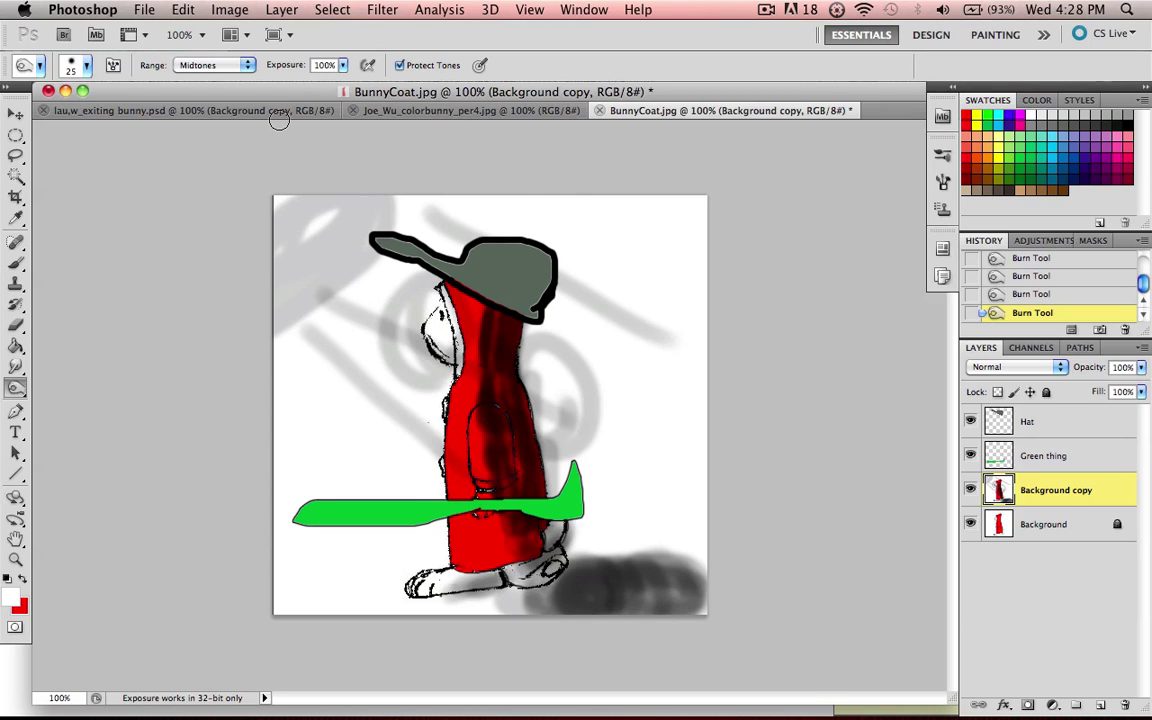
click(220, 65)
click(212, 49)
mouse_move(597, 621)
mouse_down()
mouse_move(555, 595)
mouse_move(596, 567)
mouse_move(563, 576)
mouse_move(678, 602)
mouse_up()
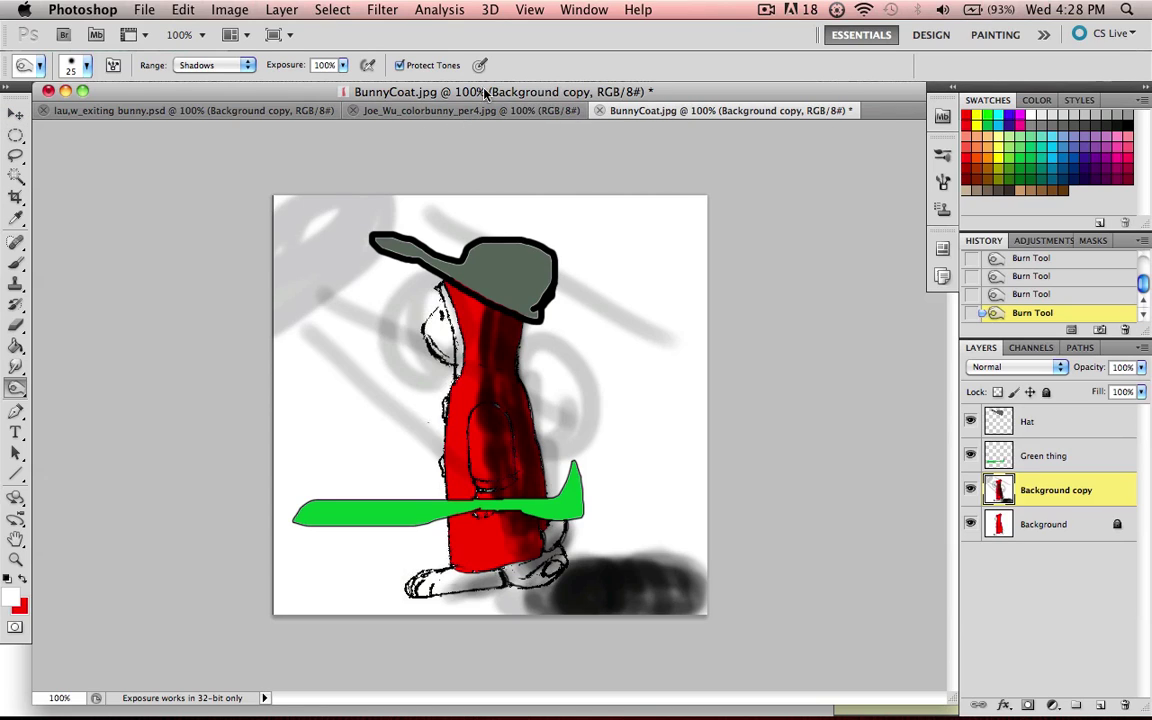
Step: Check the finished colored bunny for reference, then dodge the hood in BunnyCoat.jpg with the range at Midtones
click(407, 112)
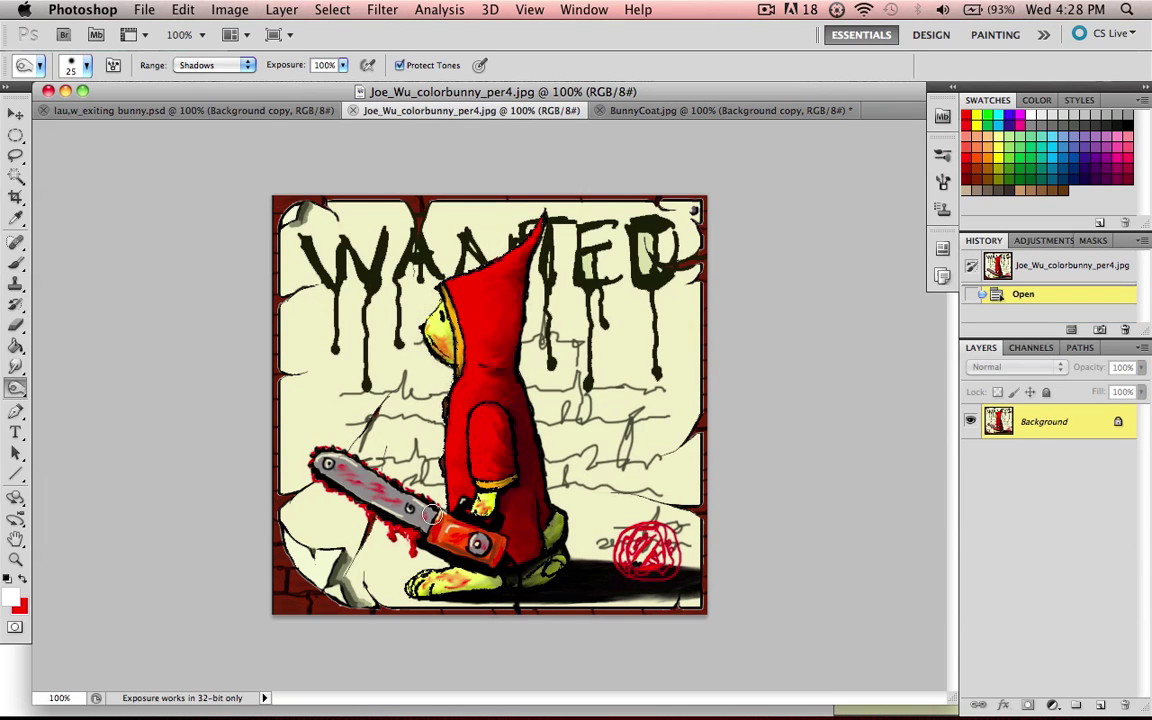
click(612, 109)
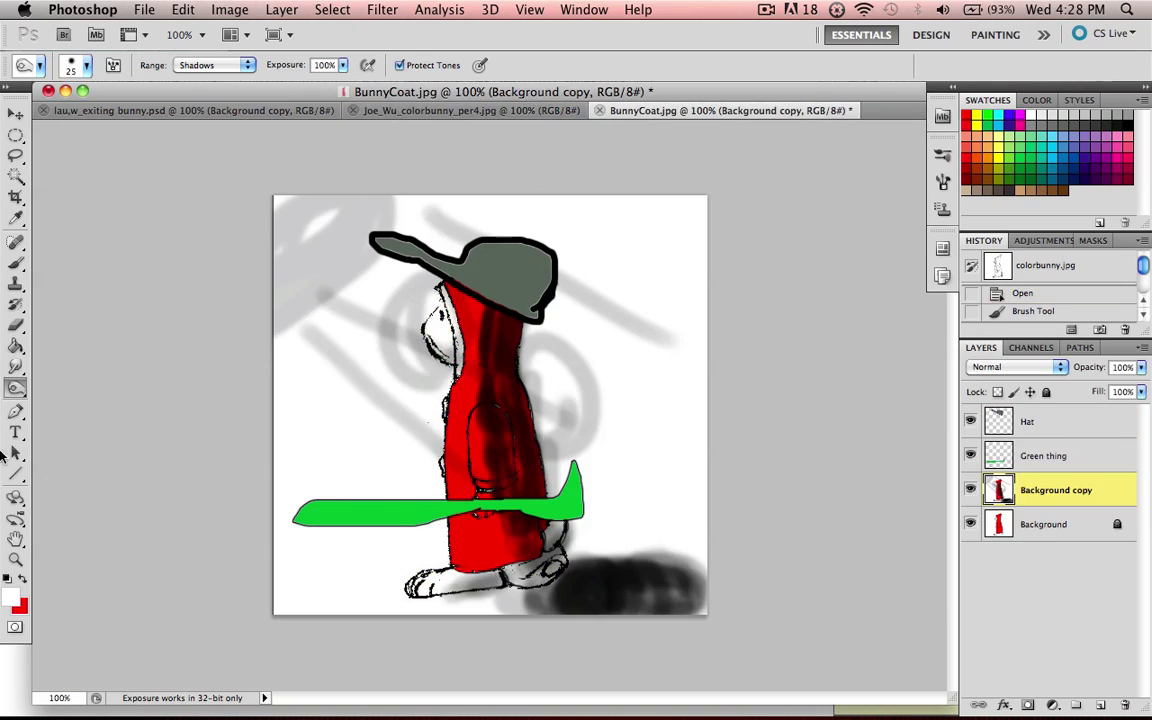
click(15, 388)
click(86, 384)
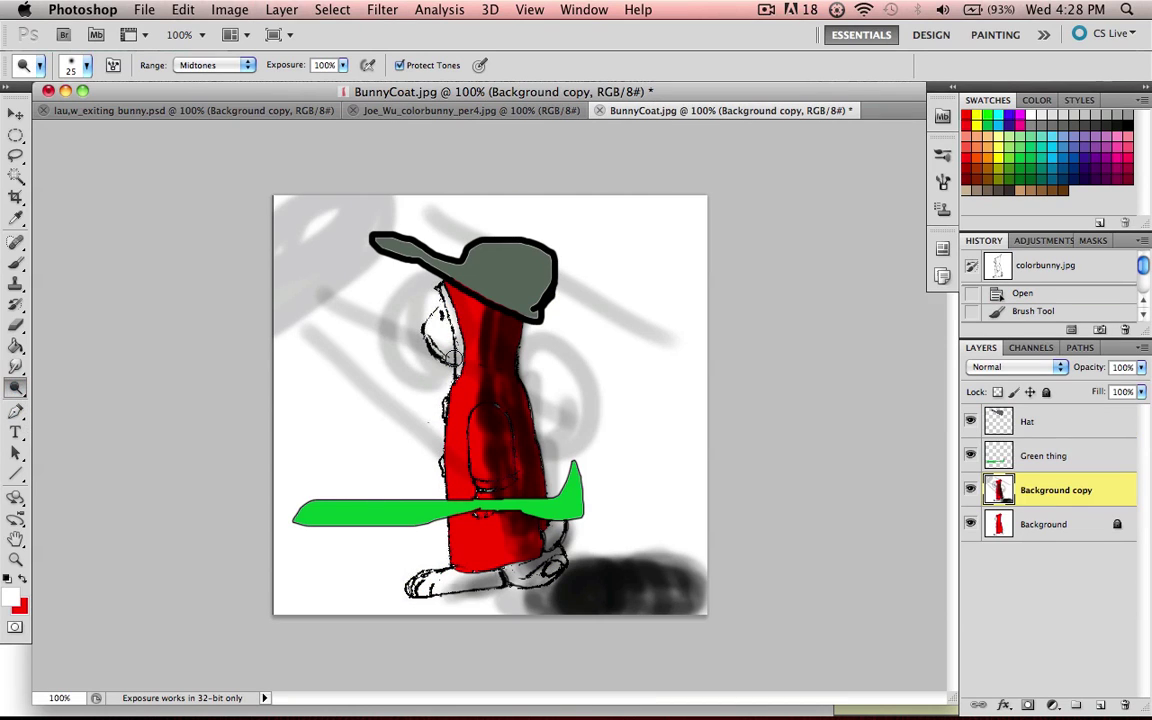
click(494, 291)
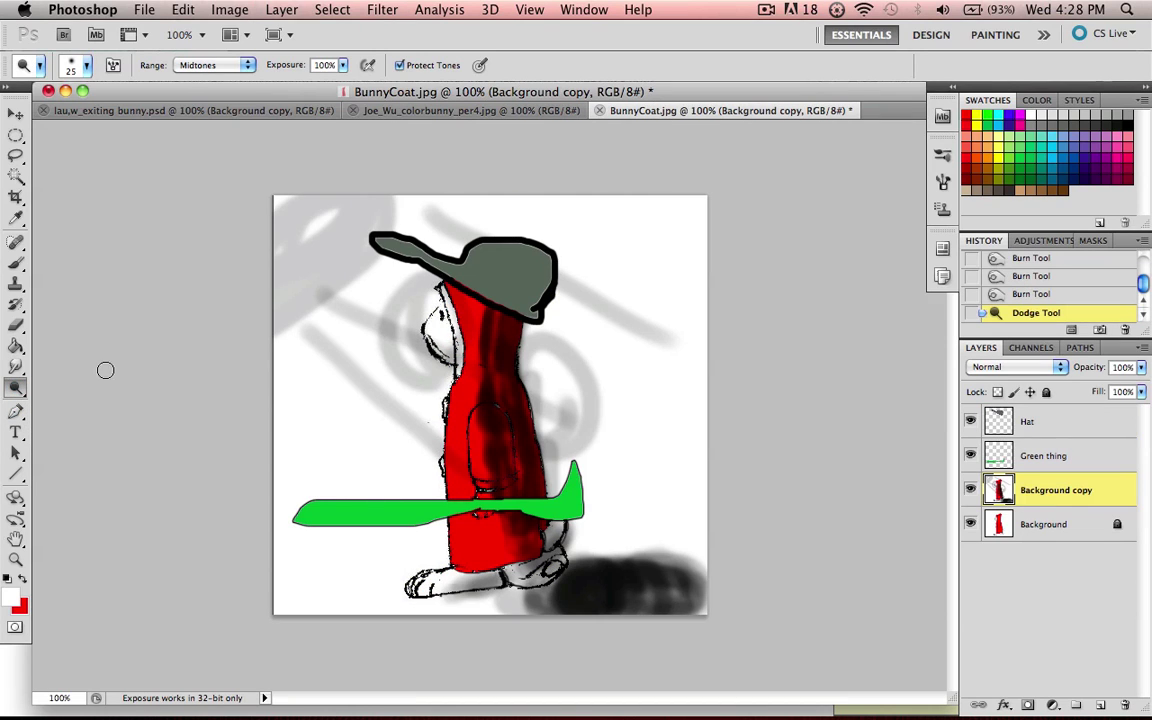
Step: Switch to the Smudge tool with a 30 px brush and smudge the burned shading on the hood
click(15, 388)
click(27, 388)
click(13, 367)
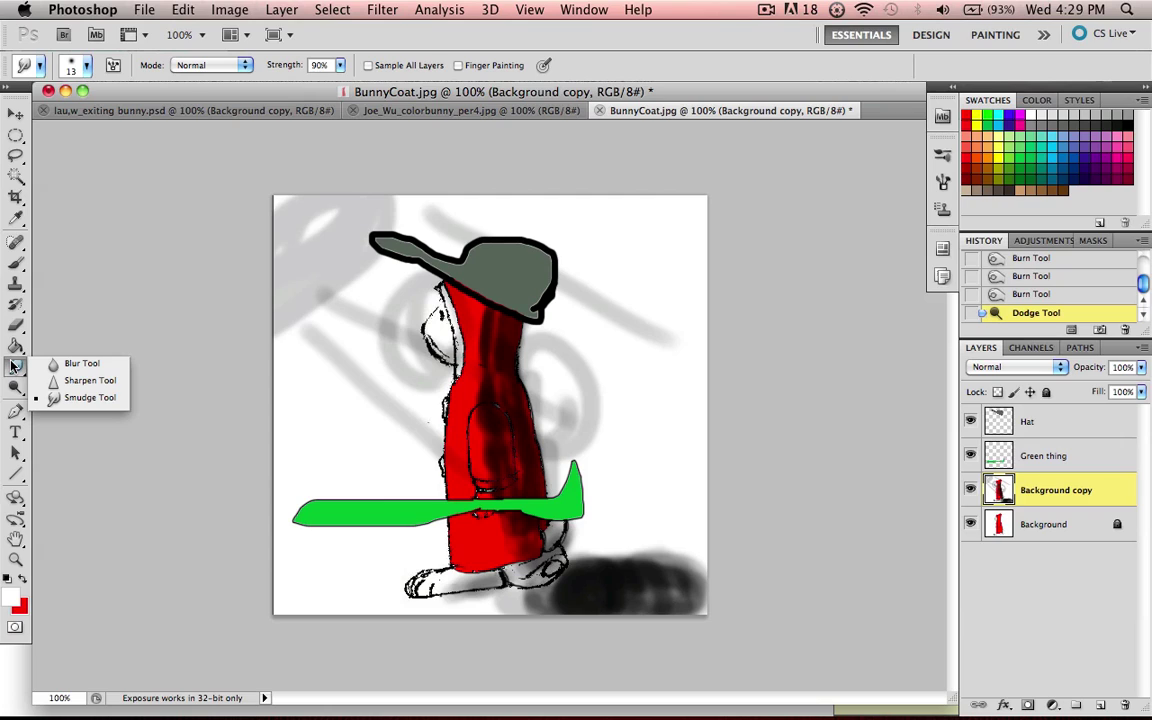
click(88, 397)
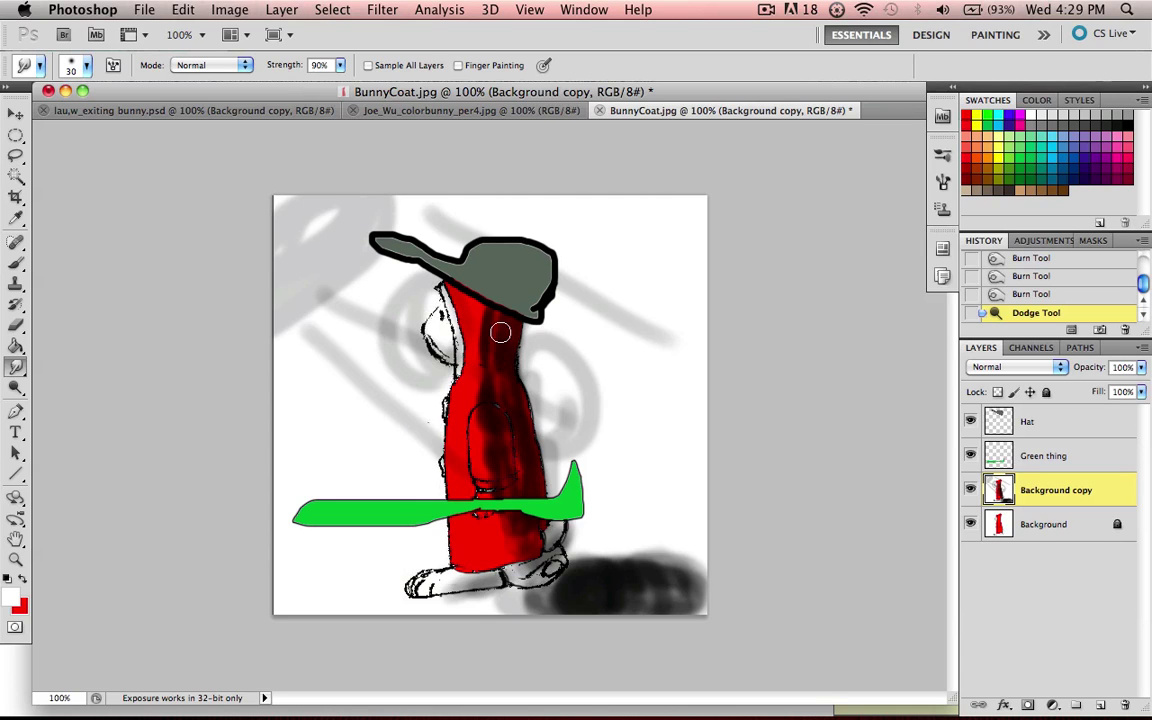
right_click(445, 288)
click(495, 328)
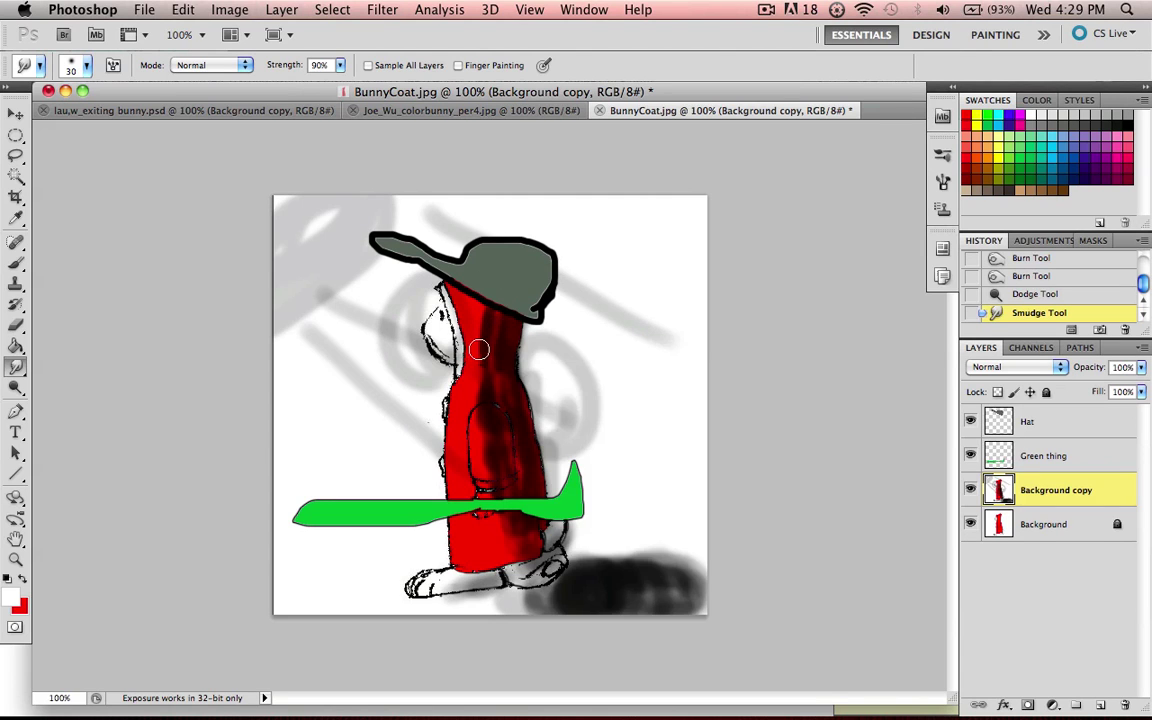
Step: Smudge the dark shading down the hood, sleeve and body of the coat at 90% strength to blend it into the red
mouse_move(479, 349)
mouse_down()
mouse_move(486, 428)
mouse_move(500, 437)
mouse_move(492, 480)
mouse_up()
drag(478, 362, 491, 470)
drag(485, 372, 490, 450)
right_click(500, 358)
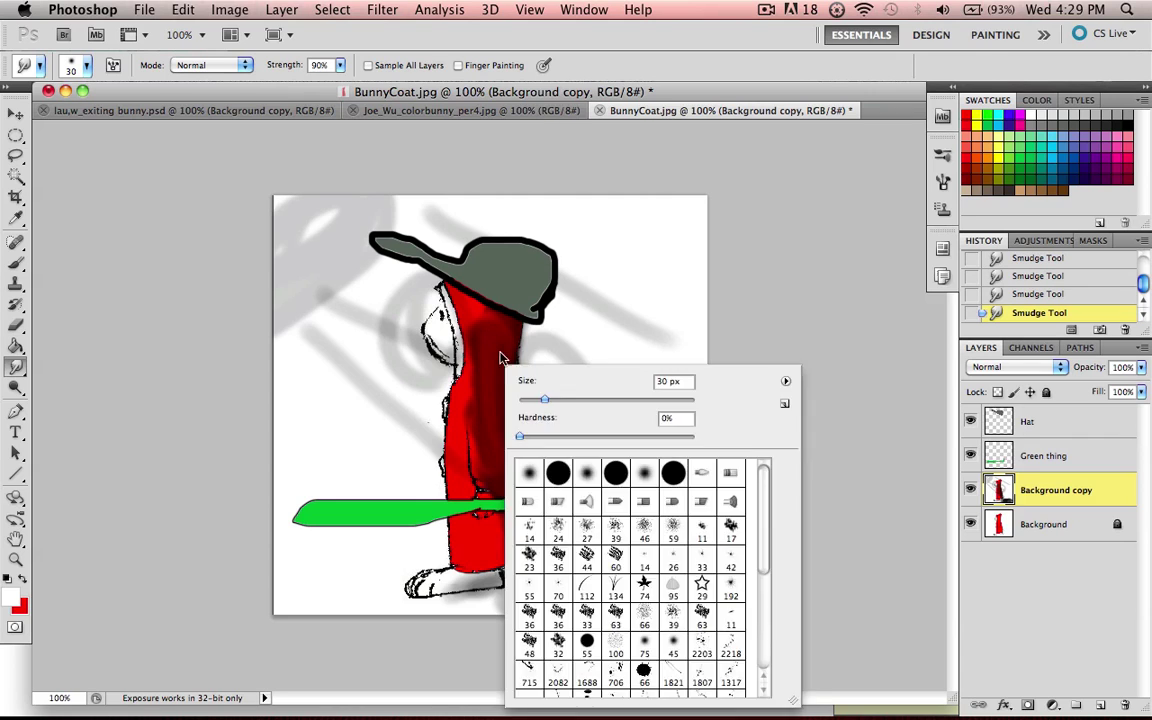
click(500, 357)
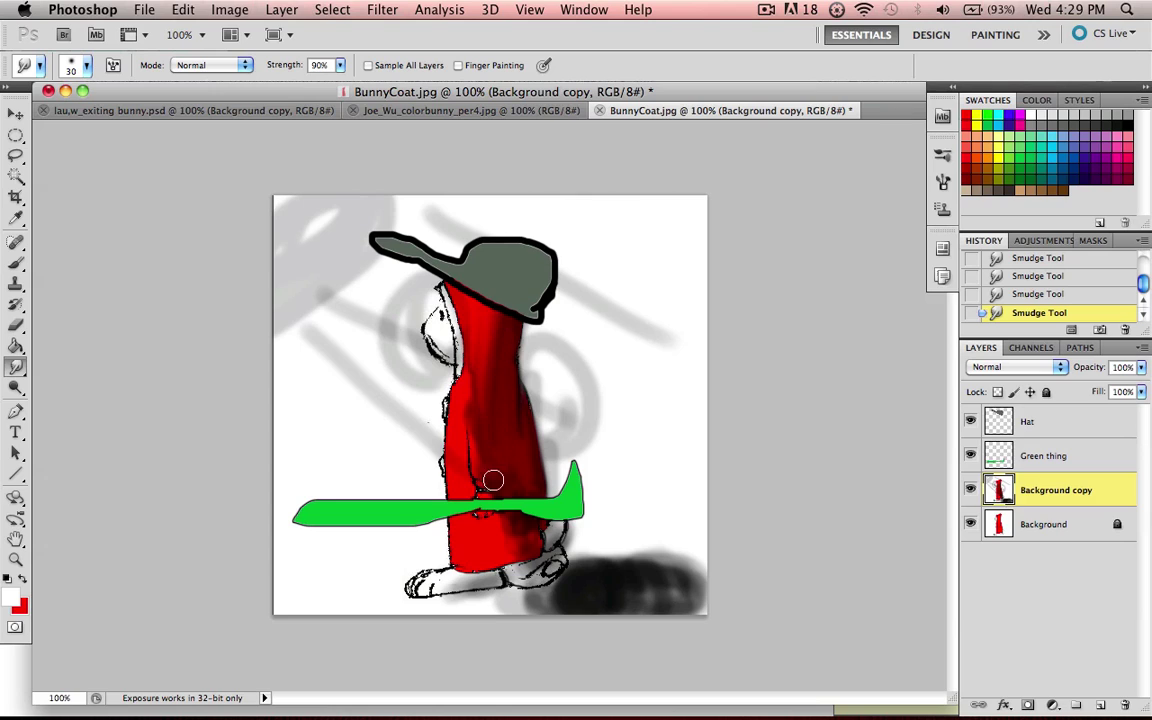
mouse_move(493, 480)
mouse_down()
mouse_move(466, 359)
mouse_move(483, 398)
mouse_move(493, 333)
mouse_move(494, 418)
mouse_move(478, 441)
mouse_move(467, 423)
mouse_move(495, 438)
mouse_move(468, 455)
mouse_up()
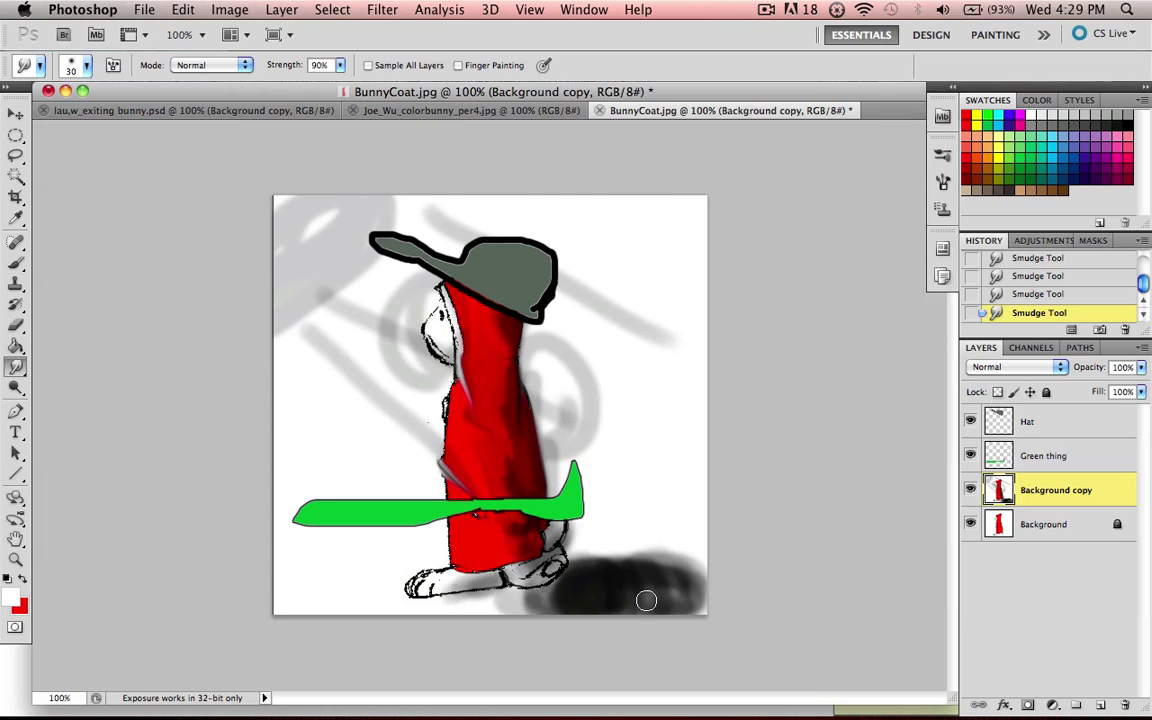
Step: Smudge the ground shadow, the feet and the front edge of the coat, and undo the last smudge stroke
mouse_move(646, 600)
mouse_down()
mouse_move(598, 595)
mouse_move(619, 605)
mouse_move(600, 615)
mouse_move(618, 614)
mouse_move(616, 630)
mouse_move(732, 579)
mouse_move(584, 618)
mouse_up()
mouse_move(520, 551)
mouse_down()
mouse_move(436, 587)
mouse_move(410, 563)
mouse_move(446, 509)
mouse_move(443, 526)
mouse_move(419, 513)
mouse_move(447, 435)
mouse_move(435, 411)
mouse_move(457, 324)
mouse_move(458, 291)
mouse_up()
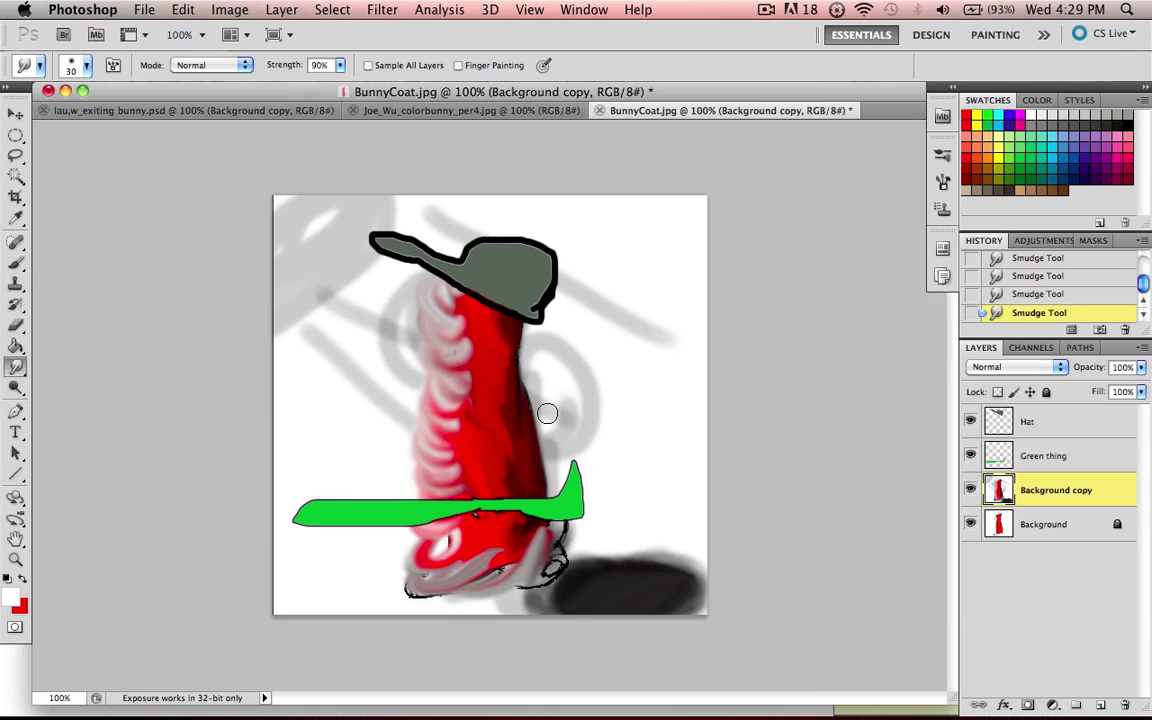
key(super+z)
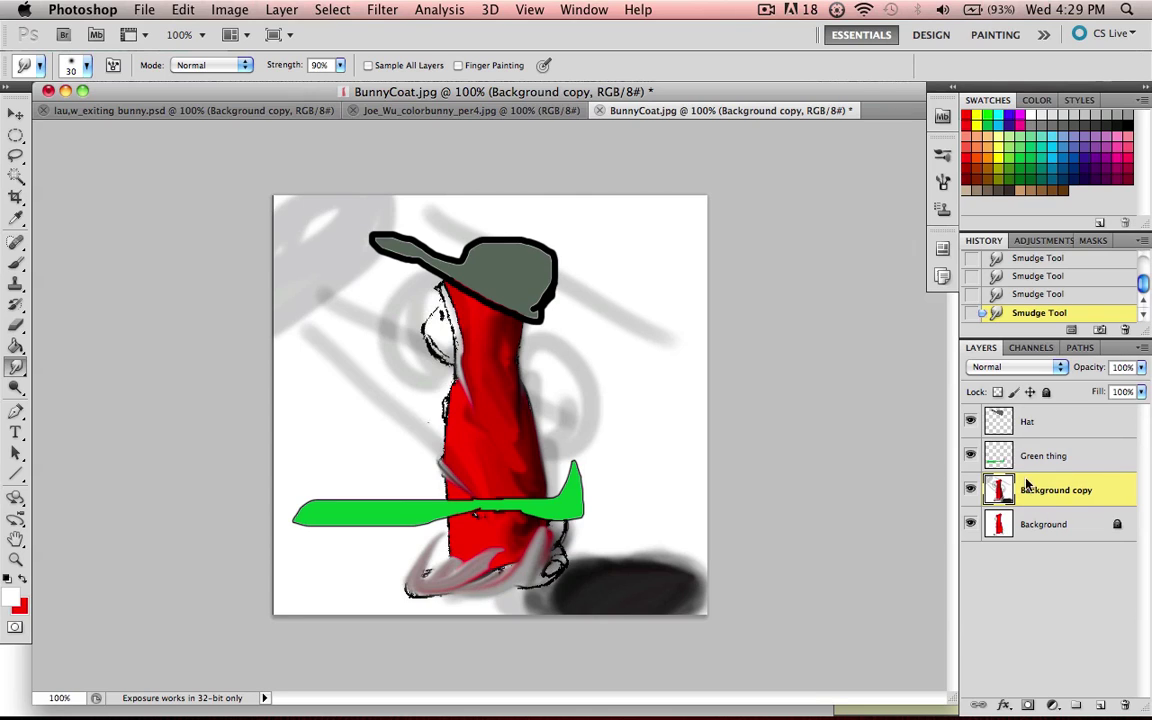
Step: Delete the smudged Background copy layer and duplicate the Background layer again
key(BackSpace)
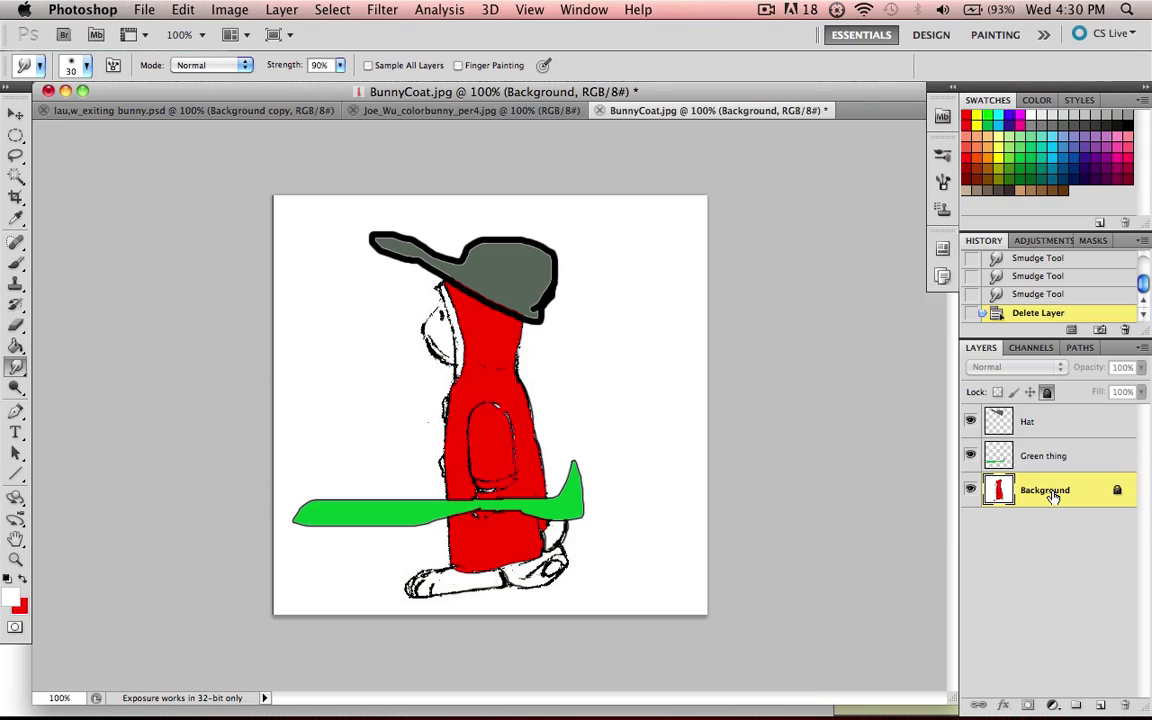
key(super+j)
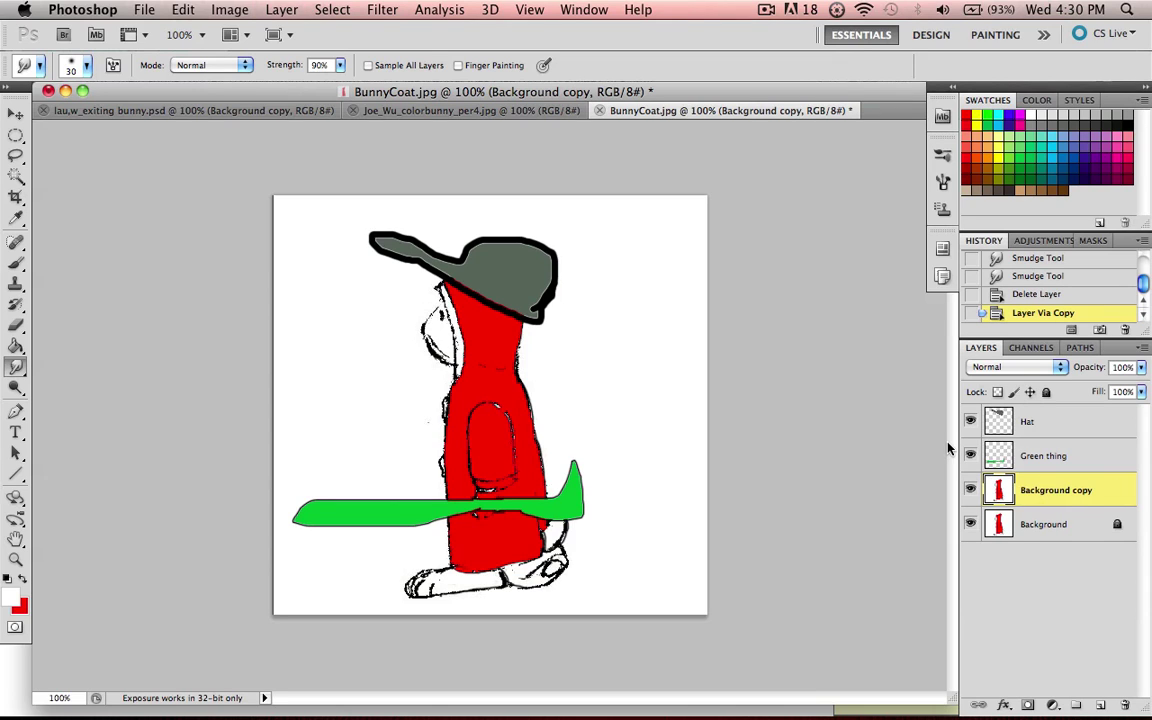